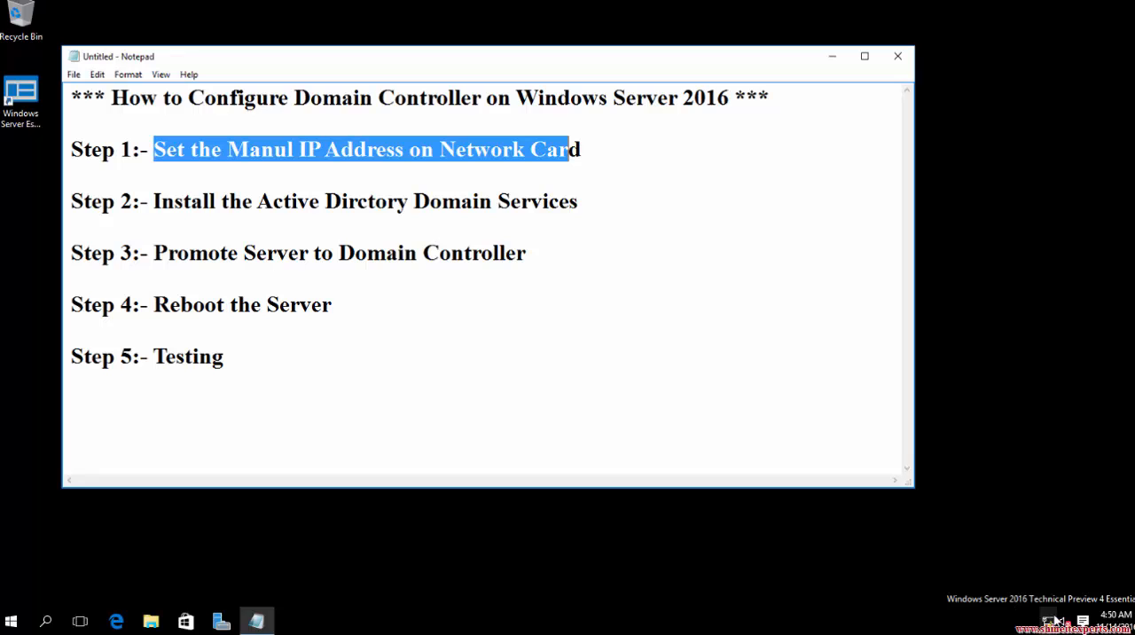
Open the Ethernet adapter's Internet Protocol Version 4 (TCP/IPv4) properties and check its manual IP address.
{"action": "right_click", "coordinate": [1048, 621]}
{"action": "left_click", "coordinate": [1011, 603]}
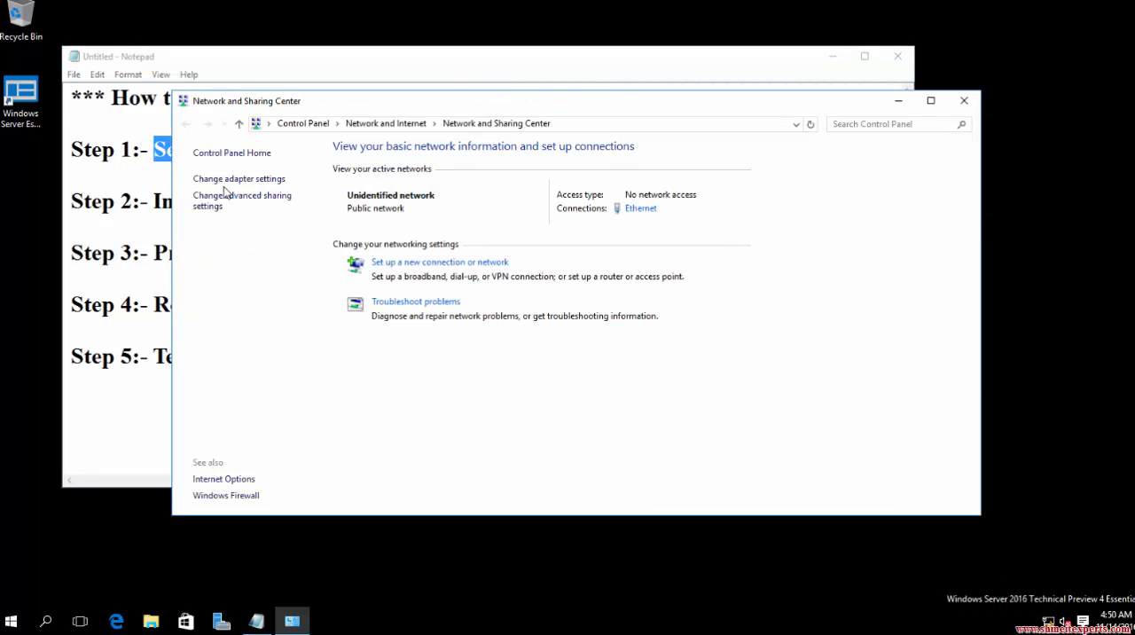
{"action": "left_click", "coordinate": [224, 180]}
{"action": "double_click", "coordinate": [254, 215]}
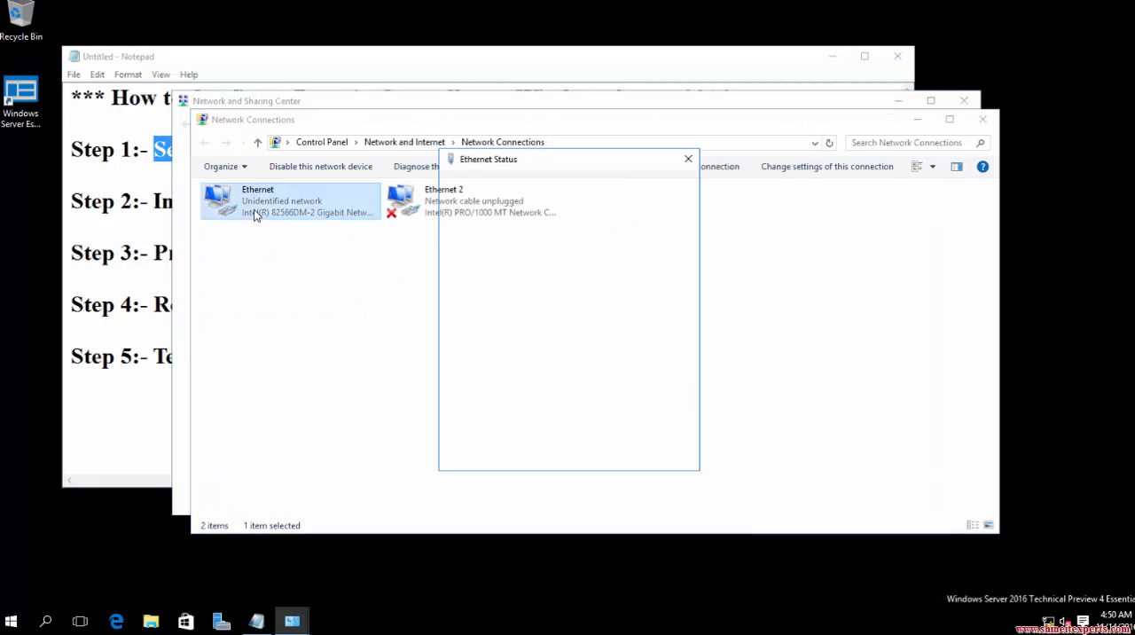
{"action": "left_click", "coordinate": [493, 429]}
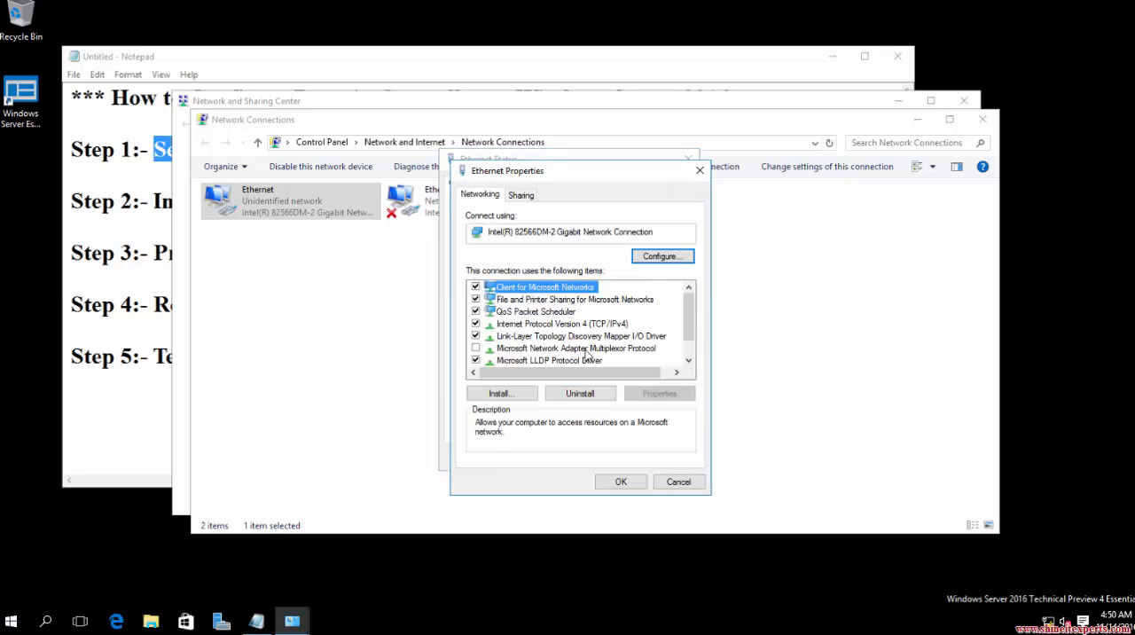
{"action": "double_click", "coordinate": [599, 325]}
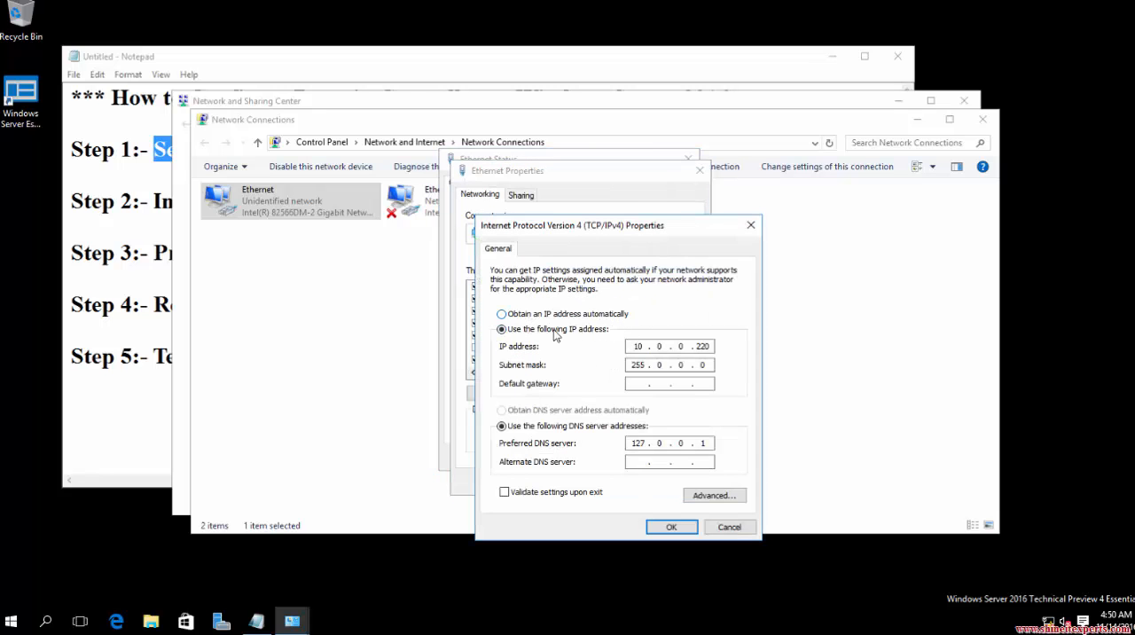
{"action": "left_click_drag", "start_coordinate": [634, 347], "coordinate": [690, 348]}
Accept the IPv4 and Ethernet properties, and close the adapter status and network windows.
{"action": "left_click", "coordinate": [679, 527]}
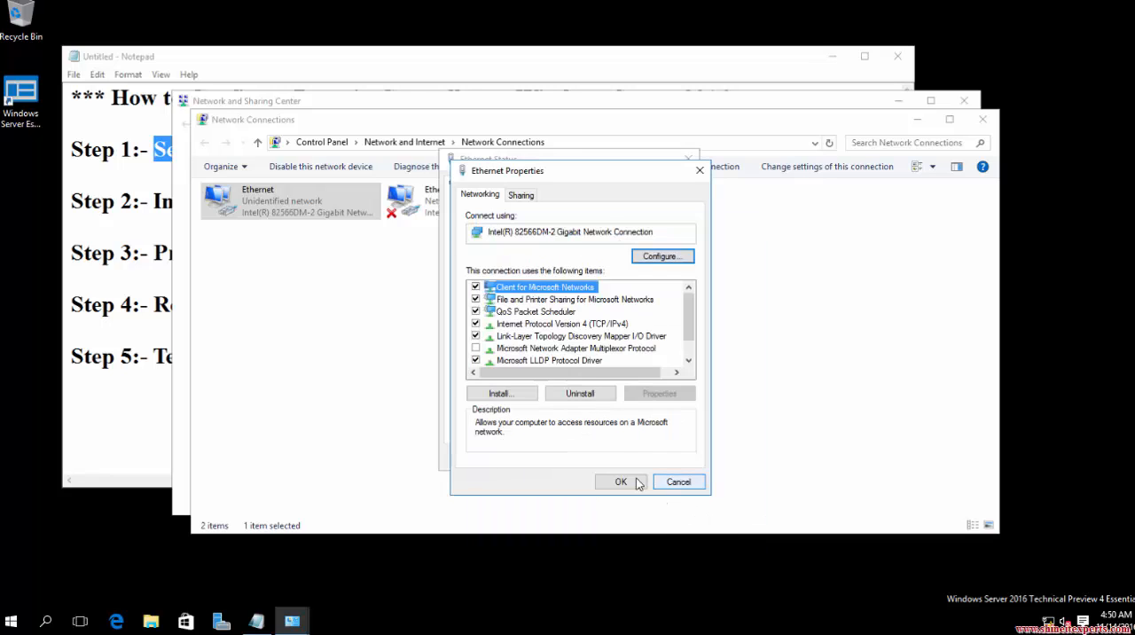
{"action": "left_click", "coordinate": [621, 481]}
{"action": "left_click", "coordinate": [666, 459]}
{"action": "left_click", "coordinate": [982, 119]}
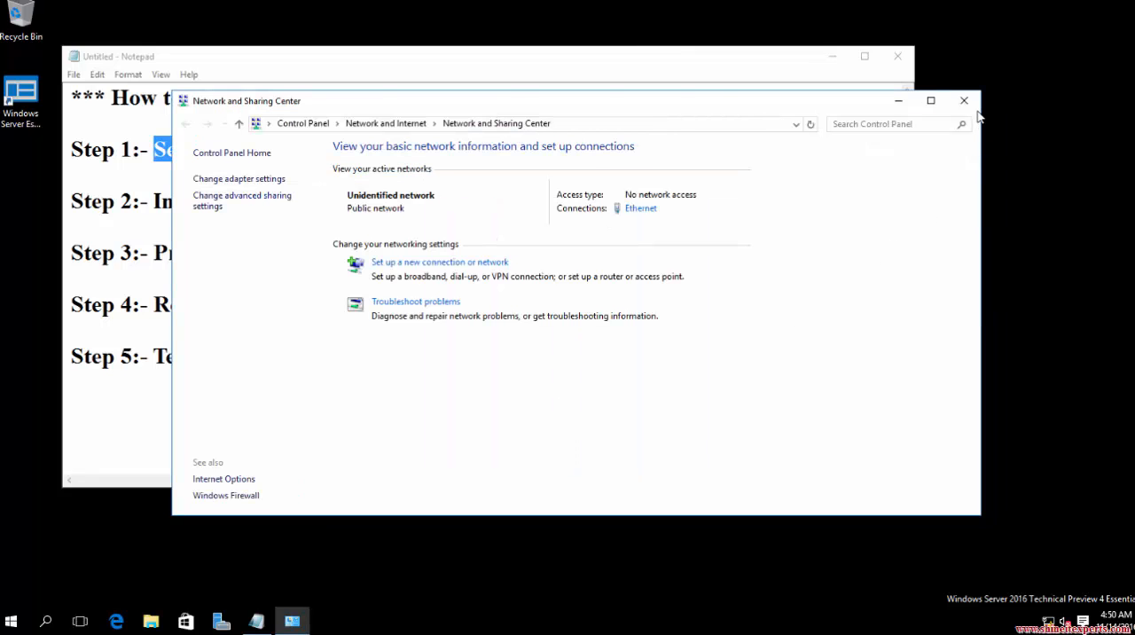
{"action": "left_click", "coordinate": [964, 101]}
{"action": "left_click_drag", "start_coordinate": [153, 205], "coordinate": [71, 203]}
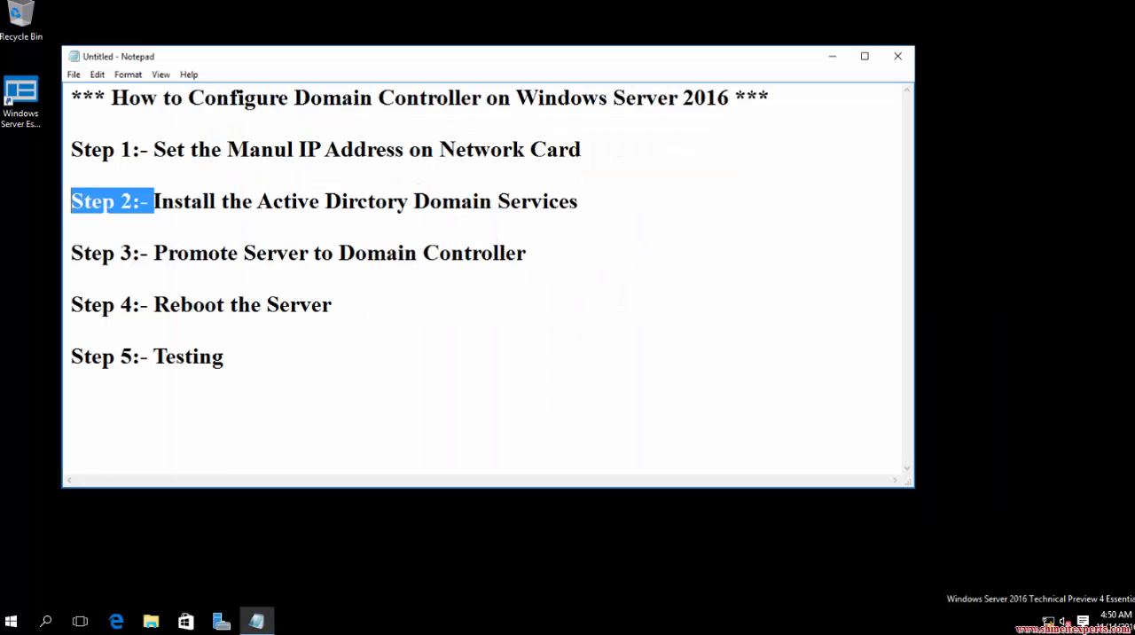
{"action": "left_click_drag", "start_coordinate": [152, 203], "coordinate": [579, 202]}
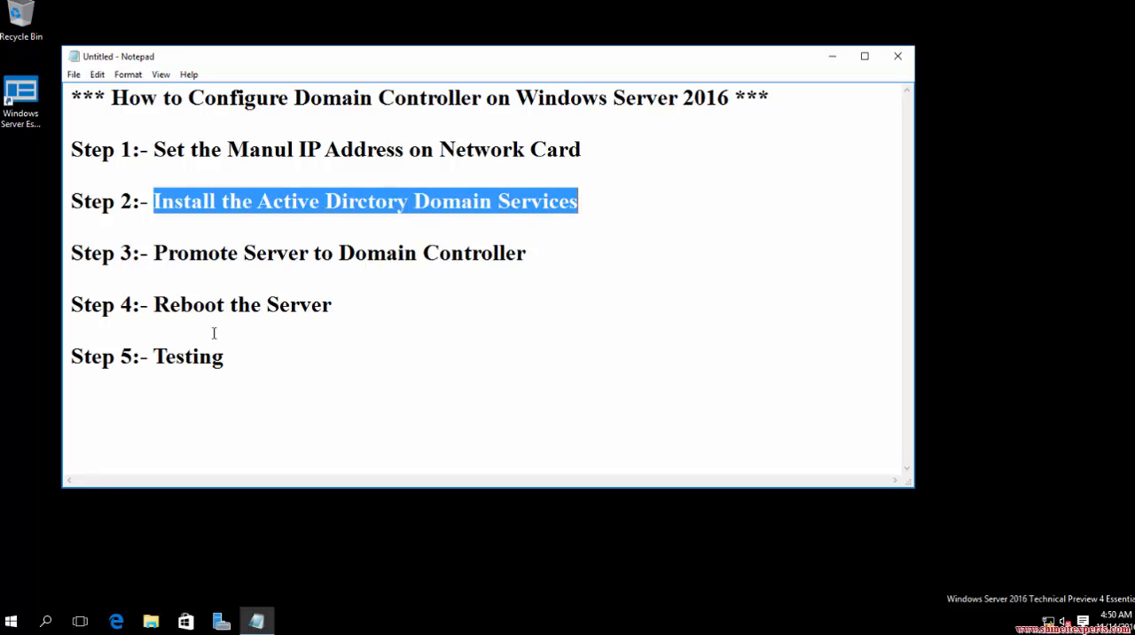
{"action": "left_click", "coordinate": [82, 622]}
{"action": "left_click", "coordinate": [82, 622]}
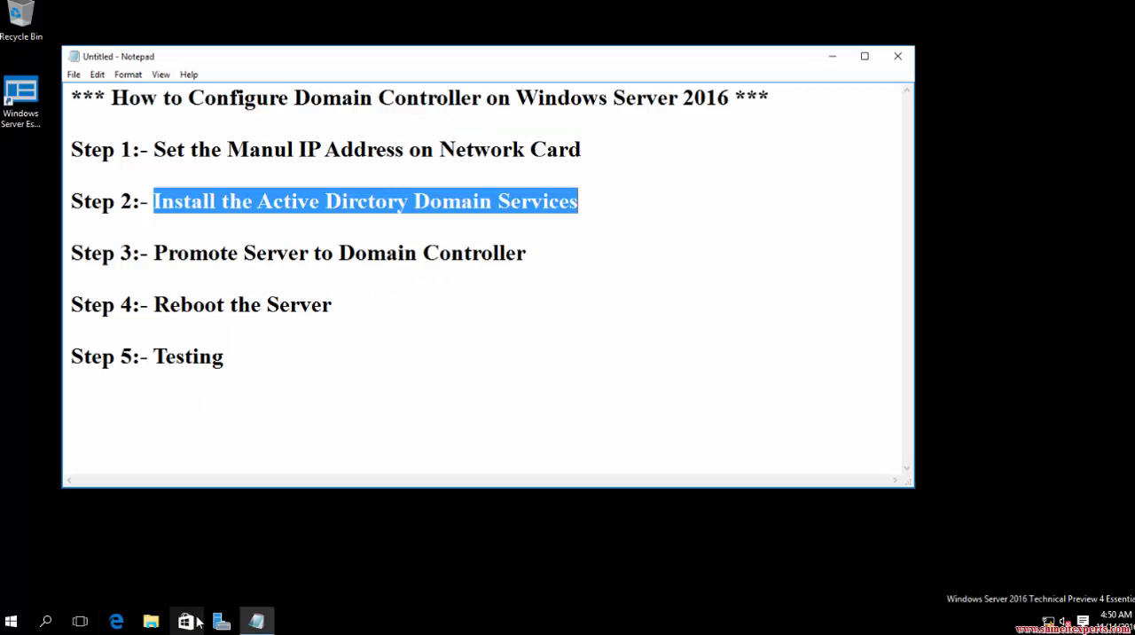
Switch to Server Manager and start adding roles with a role-based installation on the exchange server from the server pool.
{"action": "left_click", "coordinate": [221, 621]}
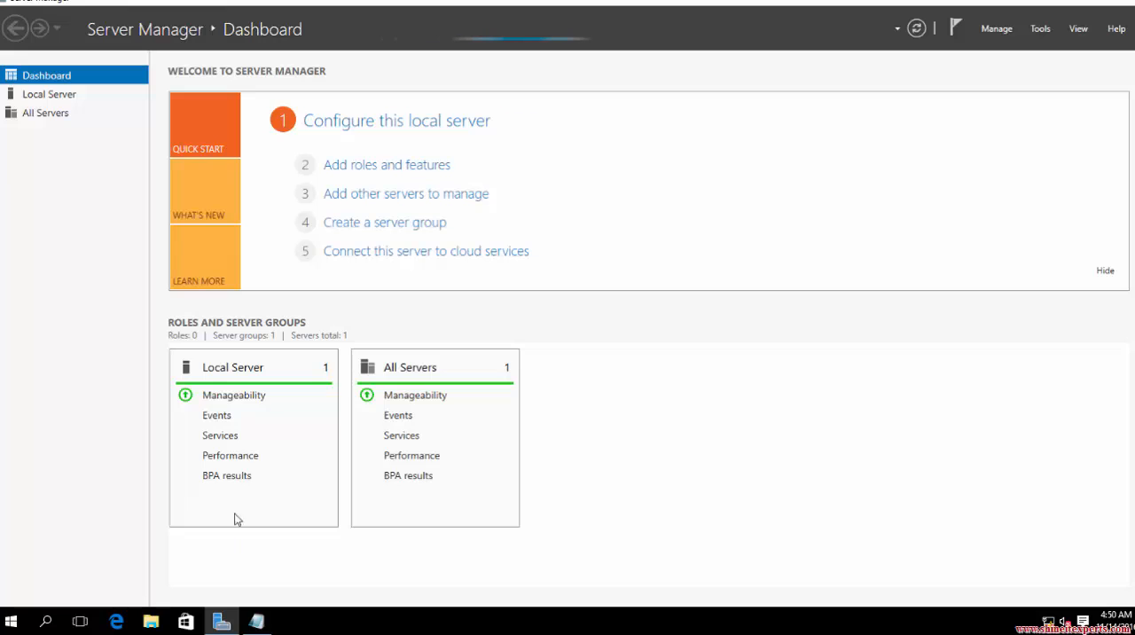
{"action": "left_click", "coordinate": [997, 30]}
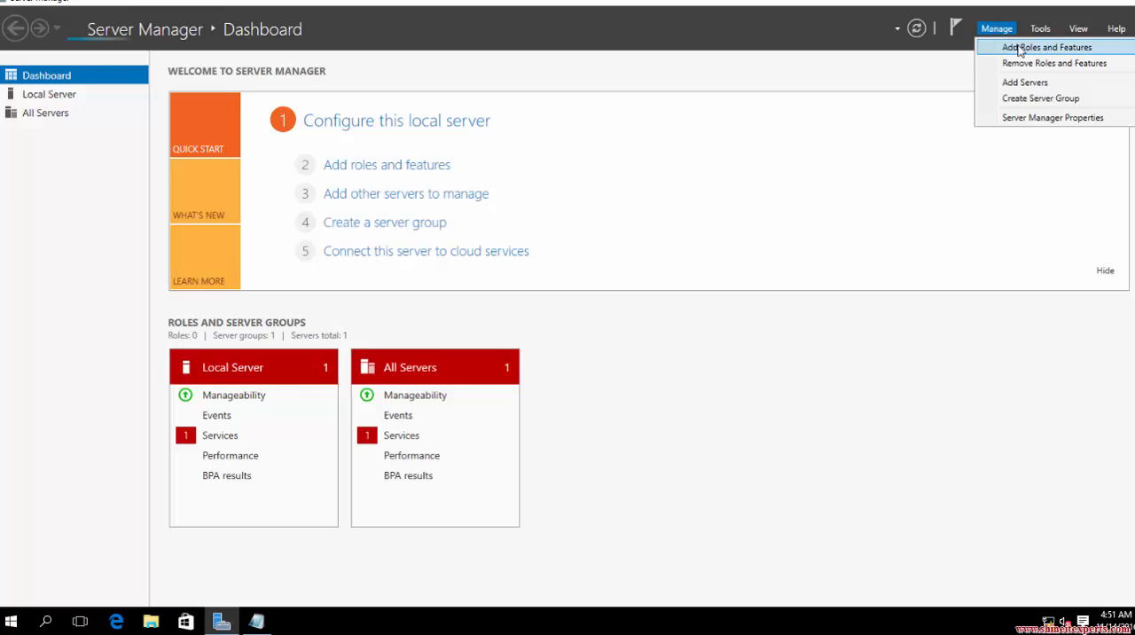
{"action": "left_click", "coordinate": [1020, 49]}
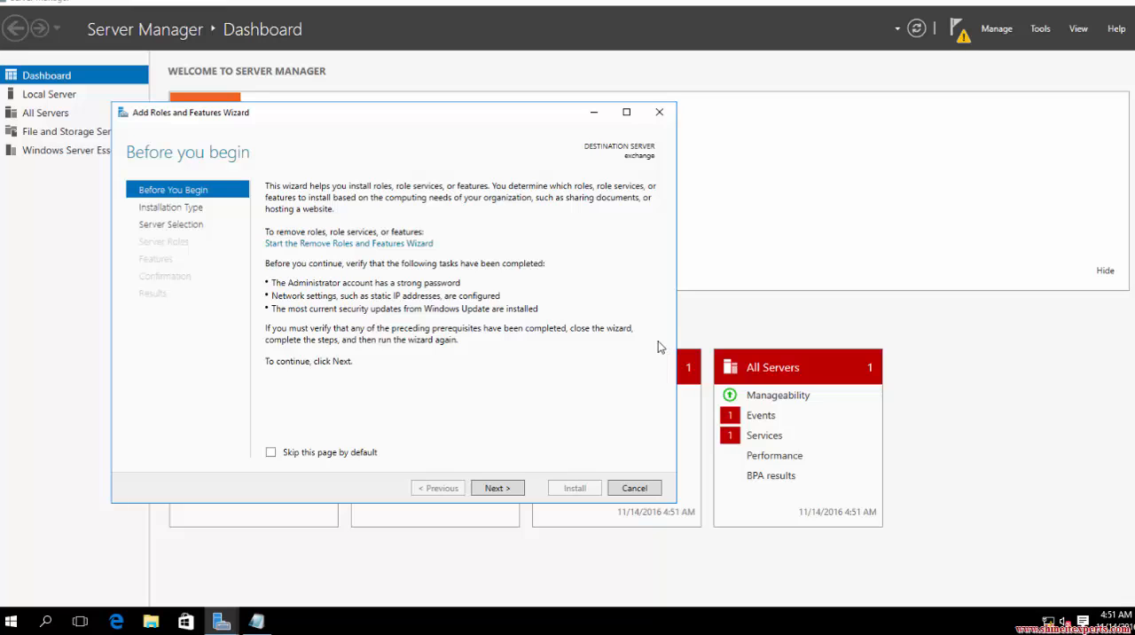
{"action": "left_click", "coordinate": [494, 489]}
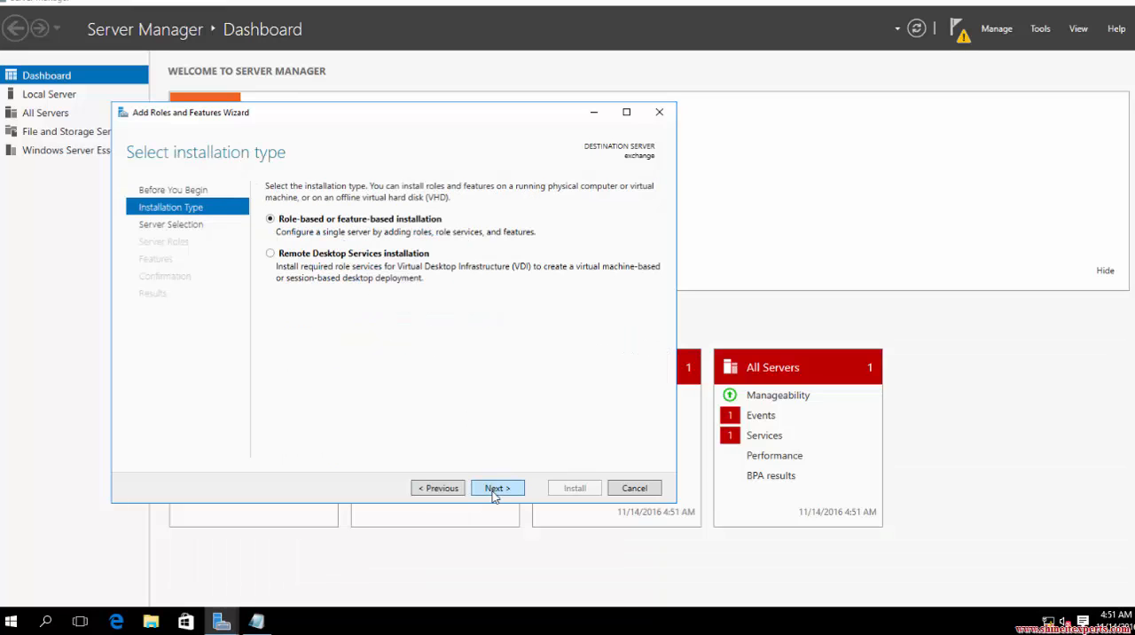
{"action": "left_click", "coordinate": [495, 491]}
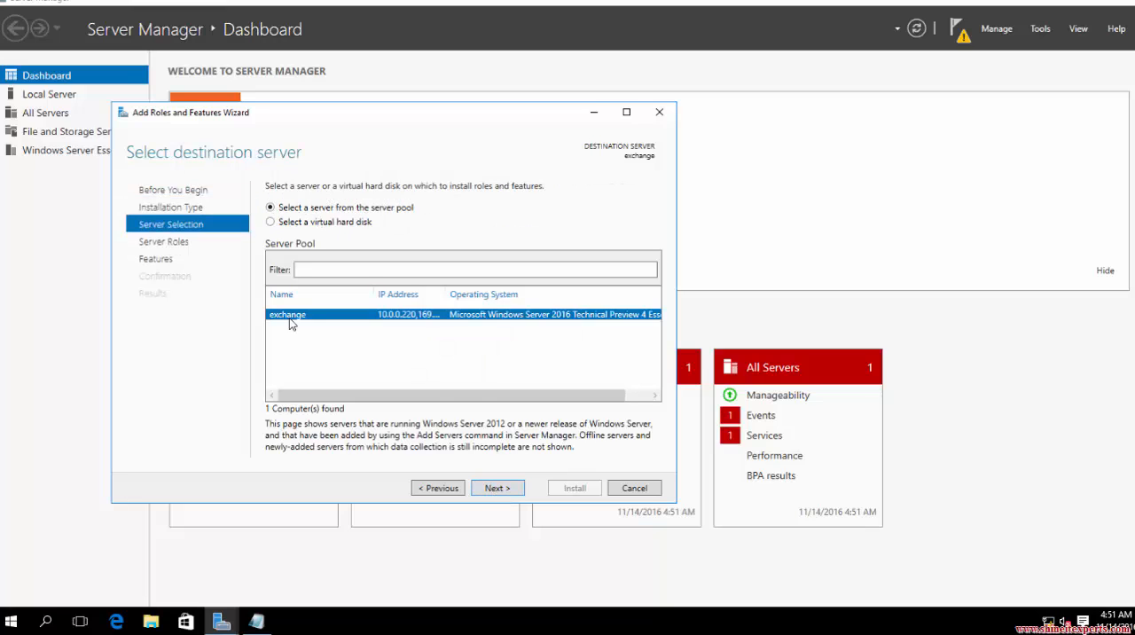
{"action": "left_click", "coordinate": [503, 493]}
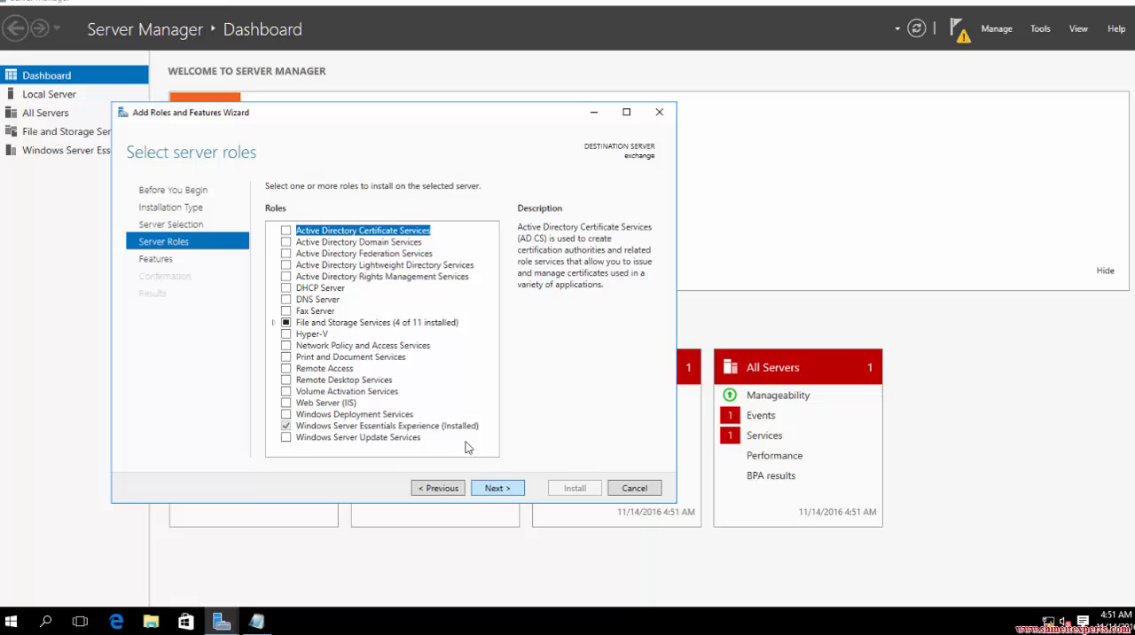
Install the Active Directory Domain Services role with its required features, and close the wizard once installation finishes.
{"action": "left_click", "coordinate": [286, 242]}
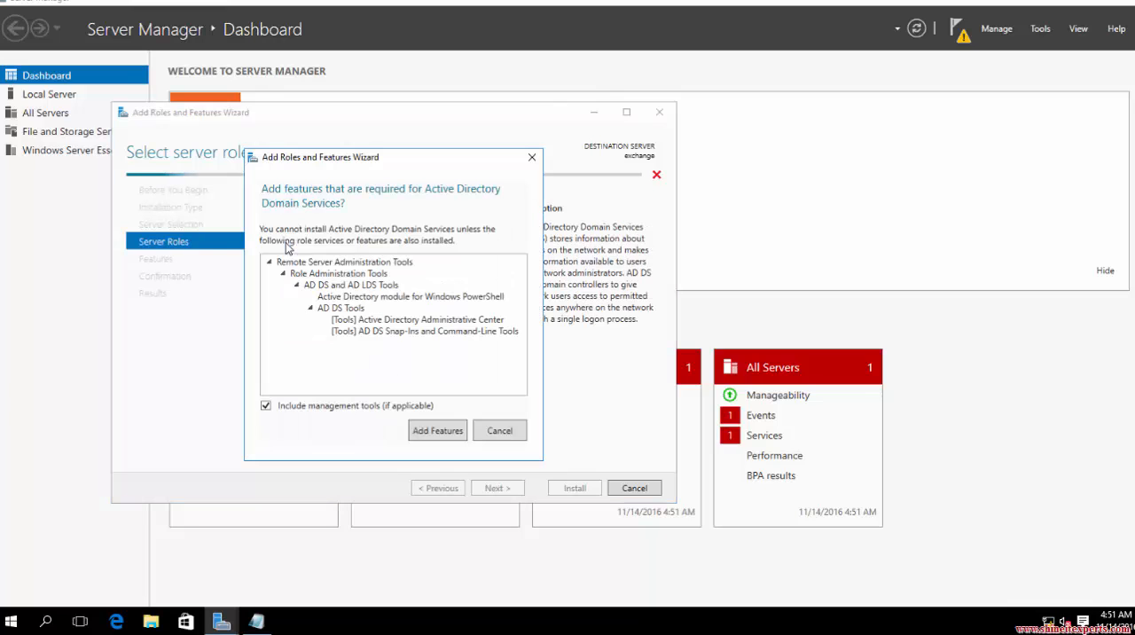
{"action": "left_click", "coordinate": [441, 428]}
{"action": "left_click", "coordinate": [498, 490]}
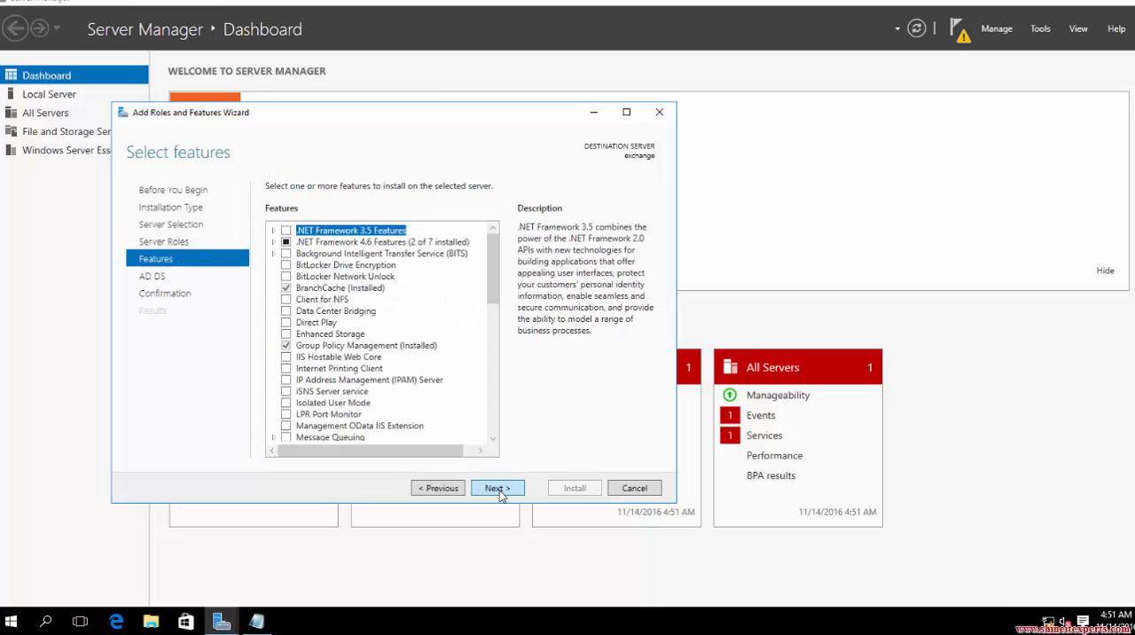
{"action": "left_click", "coordinate": [498, 489]}
{"action": "left_click", "coordinate": [498, 489]}
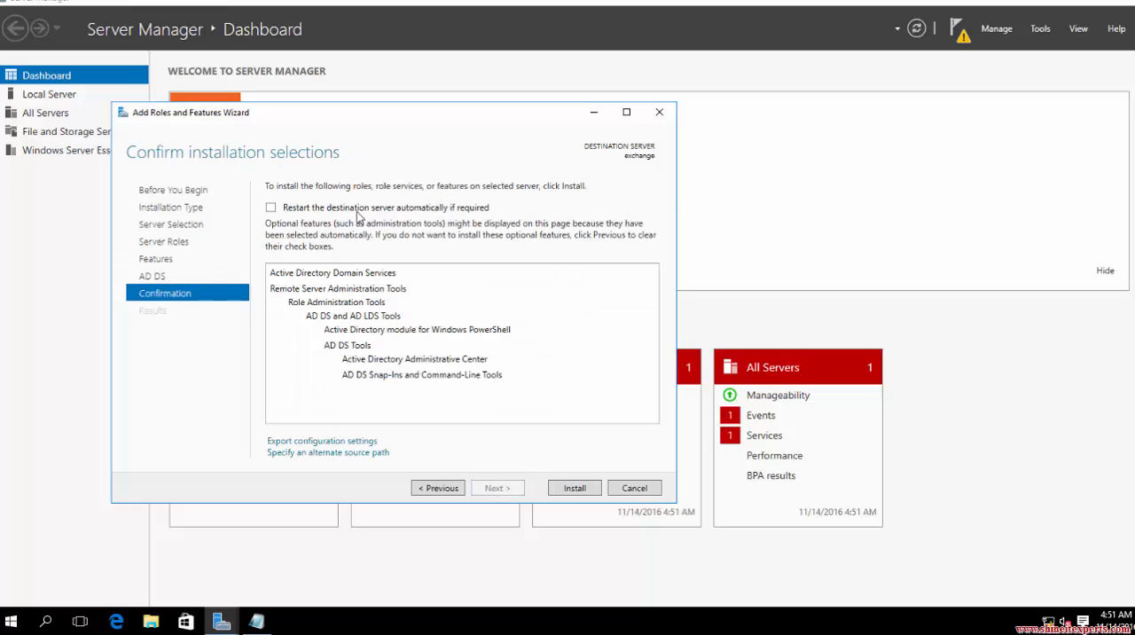
{"action": "left_click", "coordinate": [569, 488]}
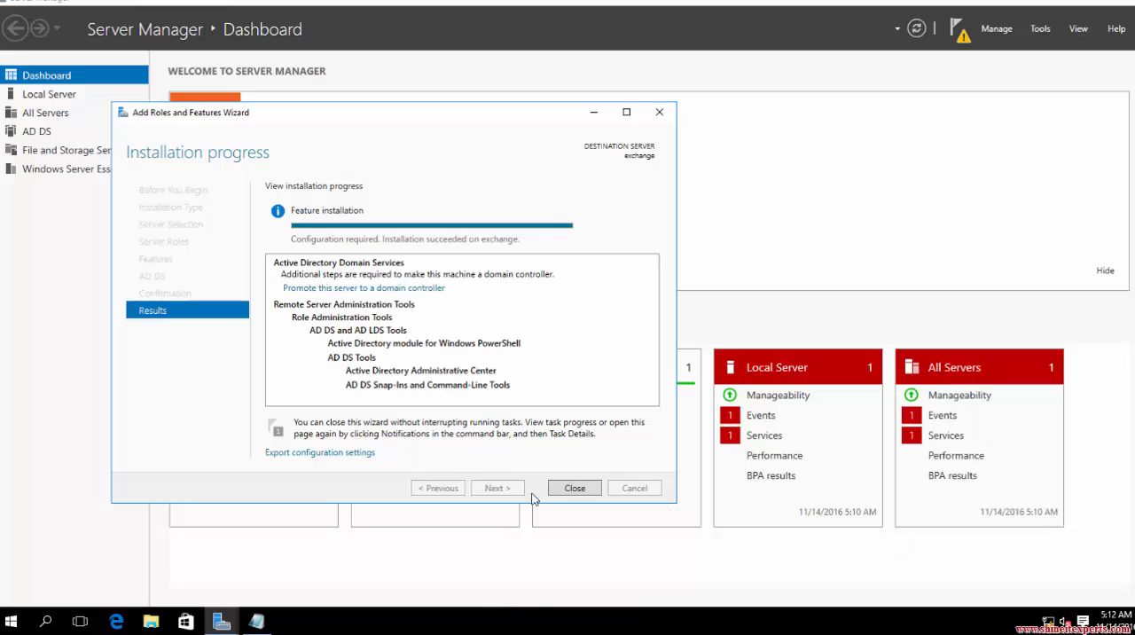
{"action": "left_click", "coordinate": [574, 488]}
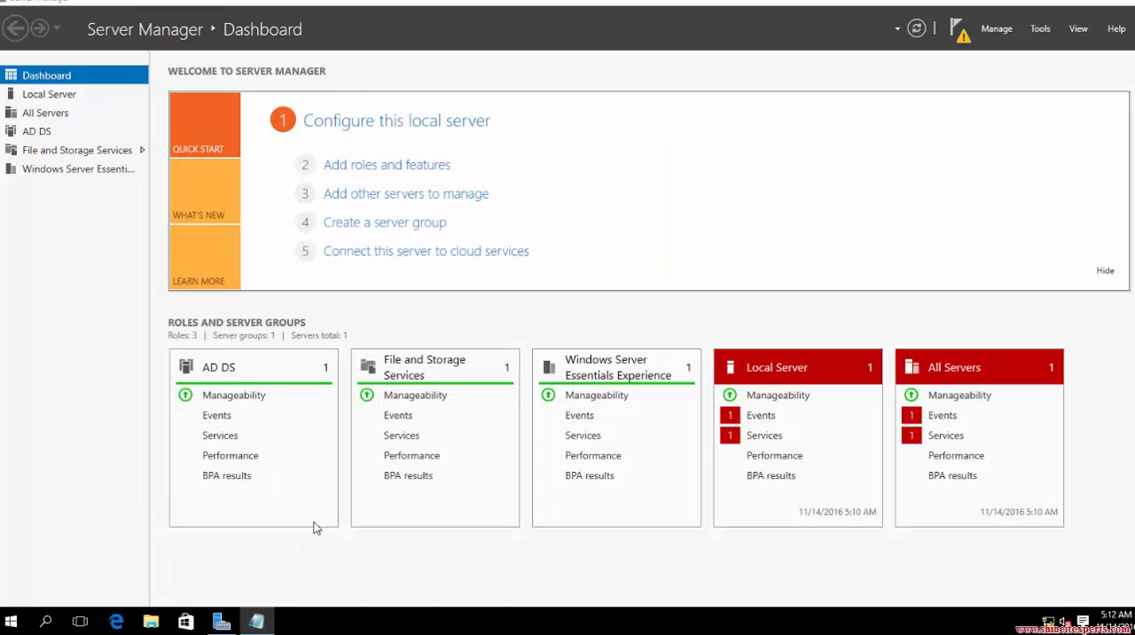
{"action": "left_click", "coordinate": [257, 620]}
{"action": "left_click_drag", "start_coordinate": [153, 253], "coordinate": [58, 255]}
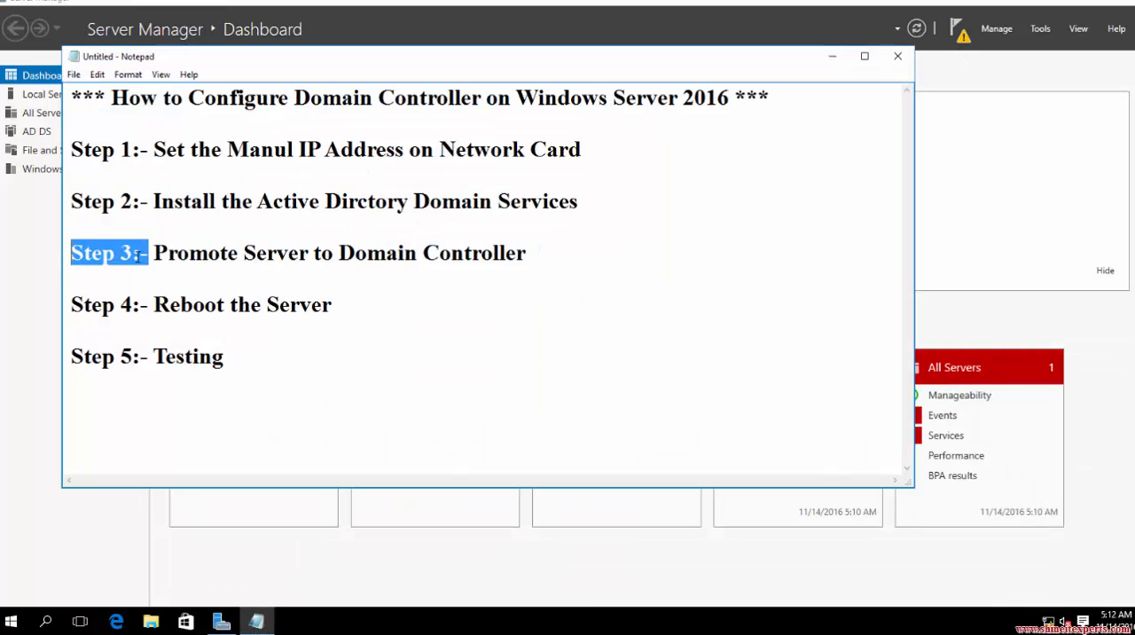
{"action": "left_click_drag", "start_coordinate": [153, 255], "coordinate": [542, 252]}
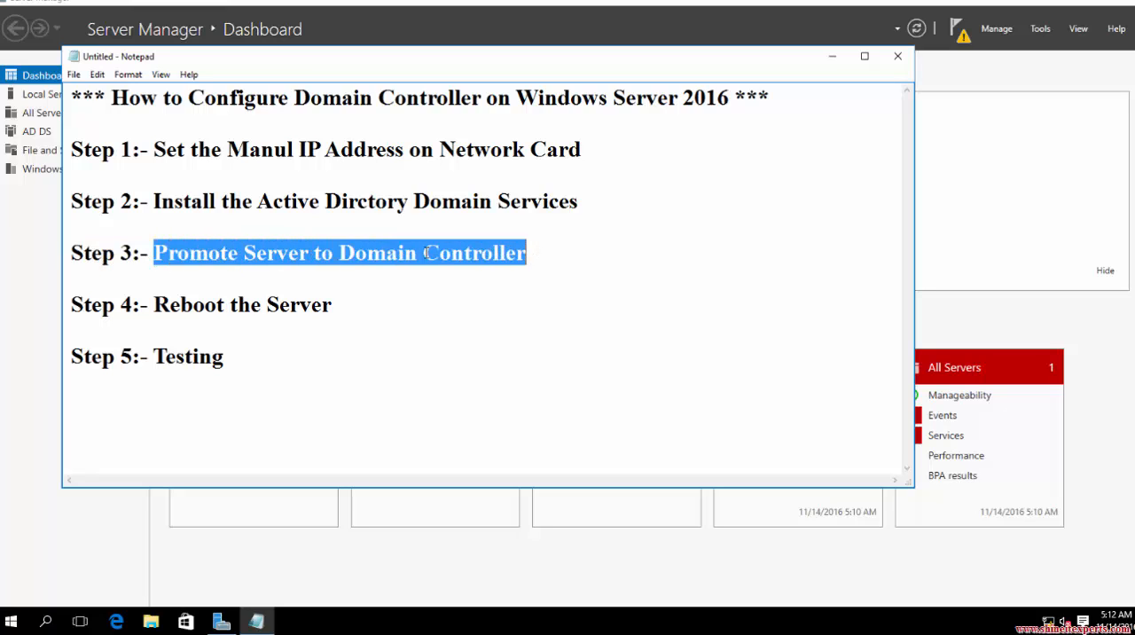
Start promoting the server to a domain controller in a new forest with root domain name shineitexperts.com.
{"action": "left_click", "coordinate": [958, 28]}
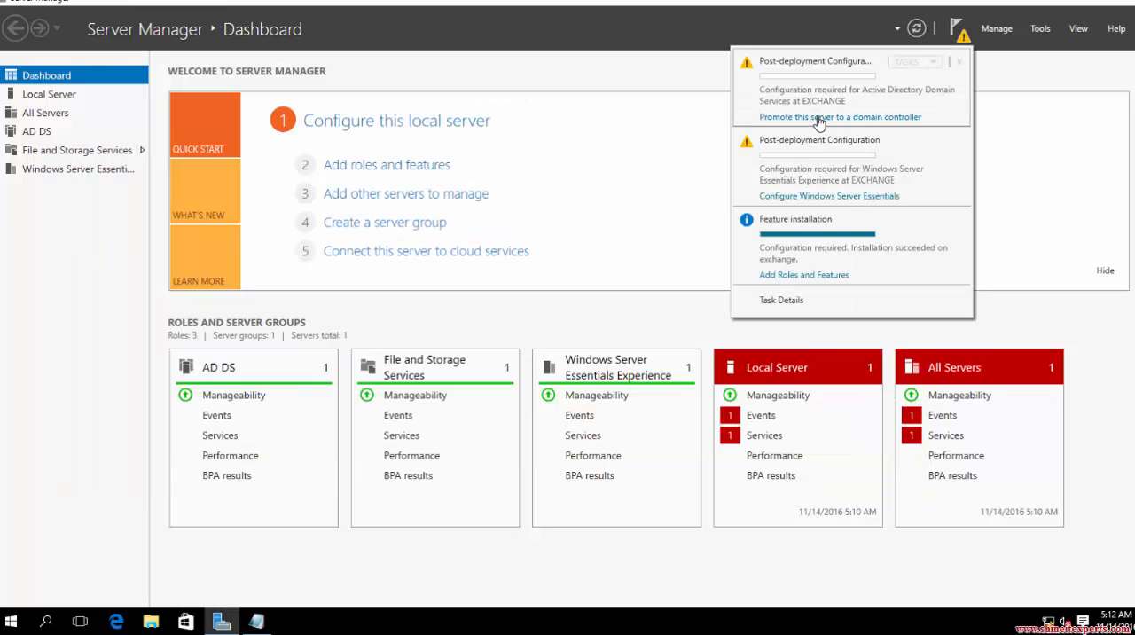
{"action": "left_click", "coordinate": [819, 119]}
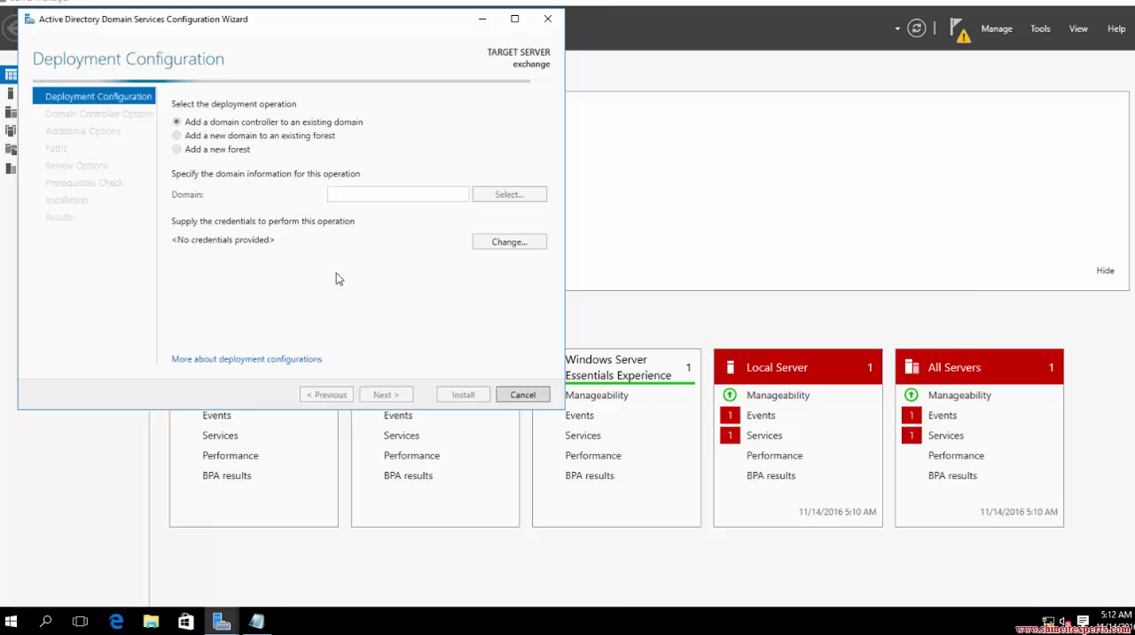
{"action": "left_click", "coordinate": [216, 158]}
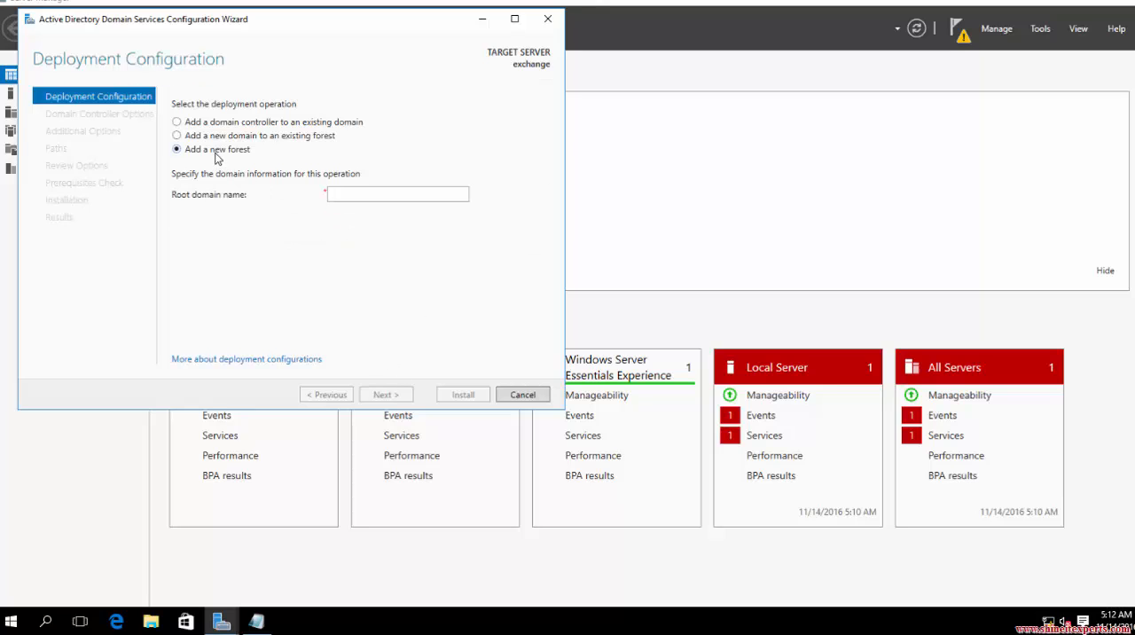
{"action": "left_click", "coordinate": [354, 189]}
{"action": "type", "text": "shineitexperts.com"}
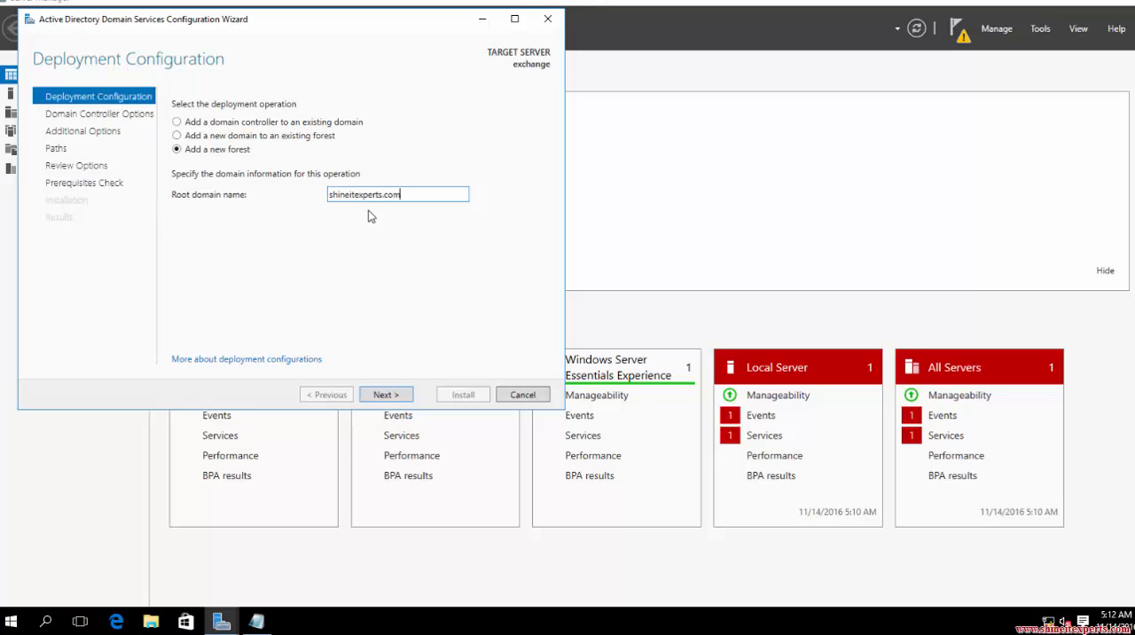
{"action": "left_click", "coordinate": [385, 395]}
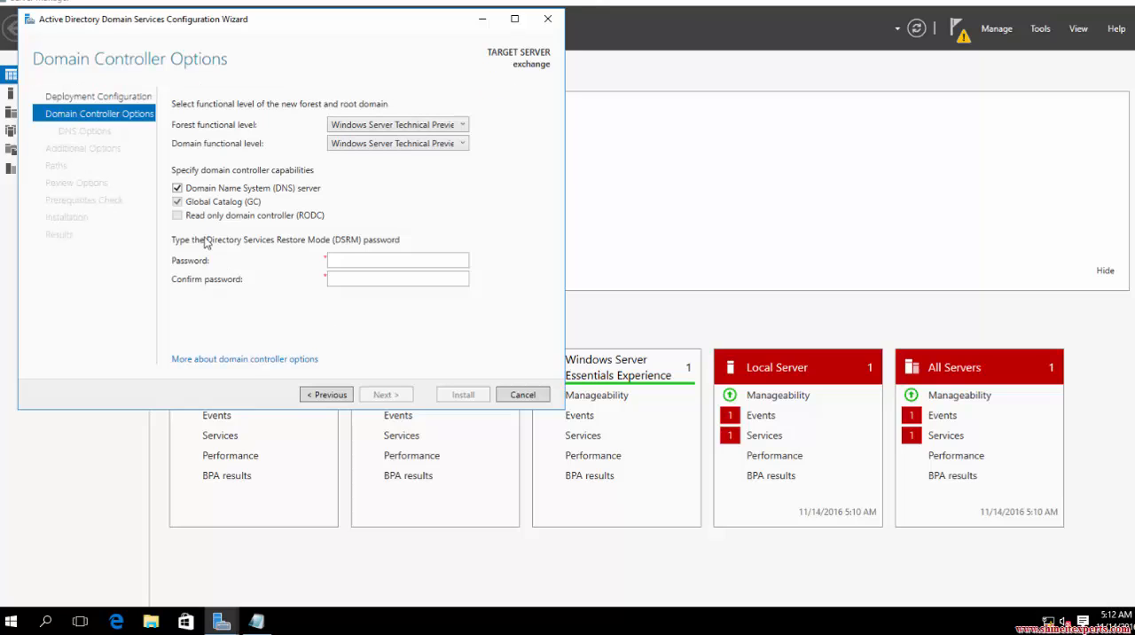
Enter and confirm the Directory Services Restore Mode (DSRM) password.
{"action": "left_click", "coordinate": [369, 259]}
{"action": "type", "text": "P@ssw0rd"}
{"action": "key", "text": "Tab"}
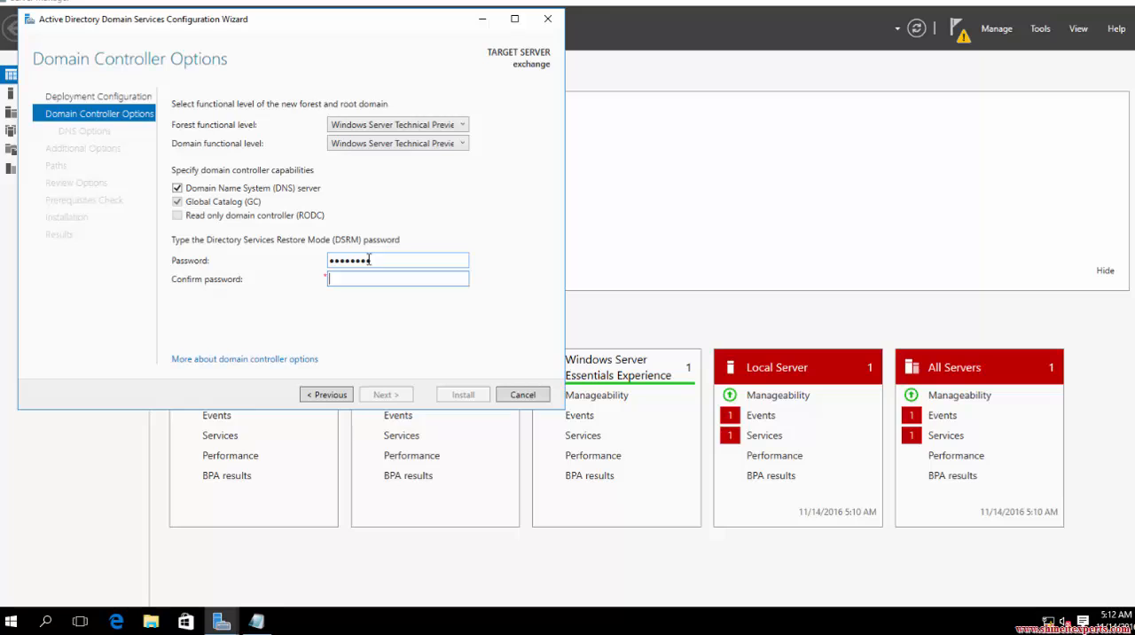
{"action": "type", "text": "P@ssw0rd"}
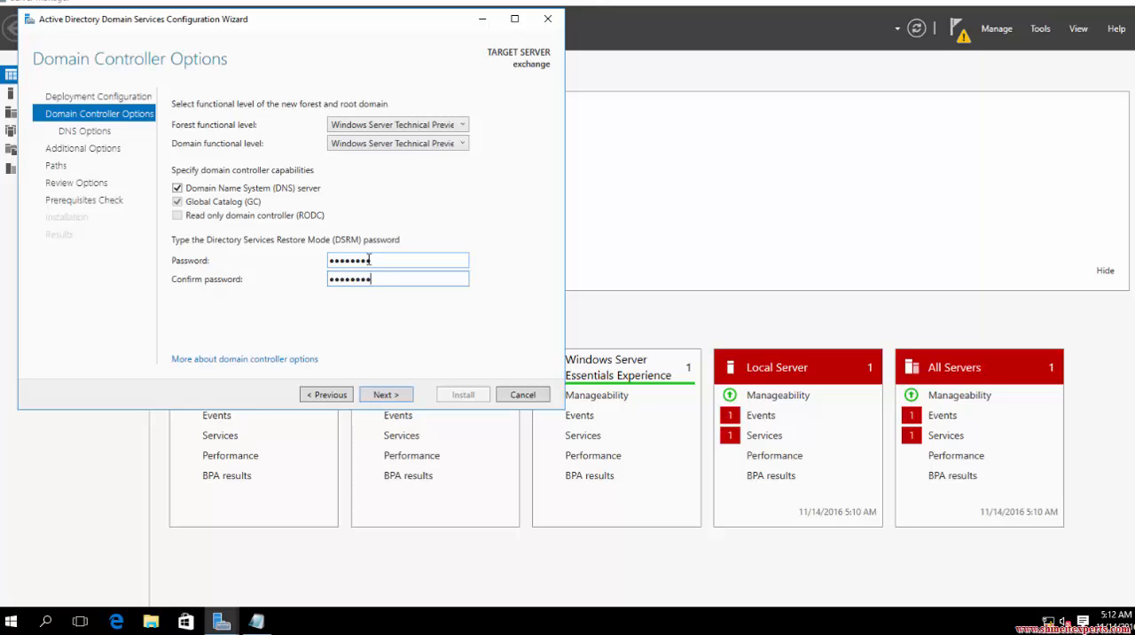
Set the forest functional level to Windows Server 2012 and continue through the DNS options to Additional Options.
{"action": "left_click", "coordinate": [435, 129]}
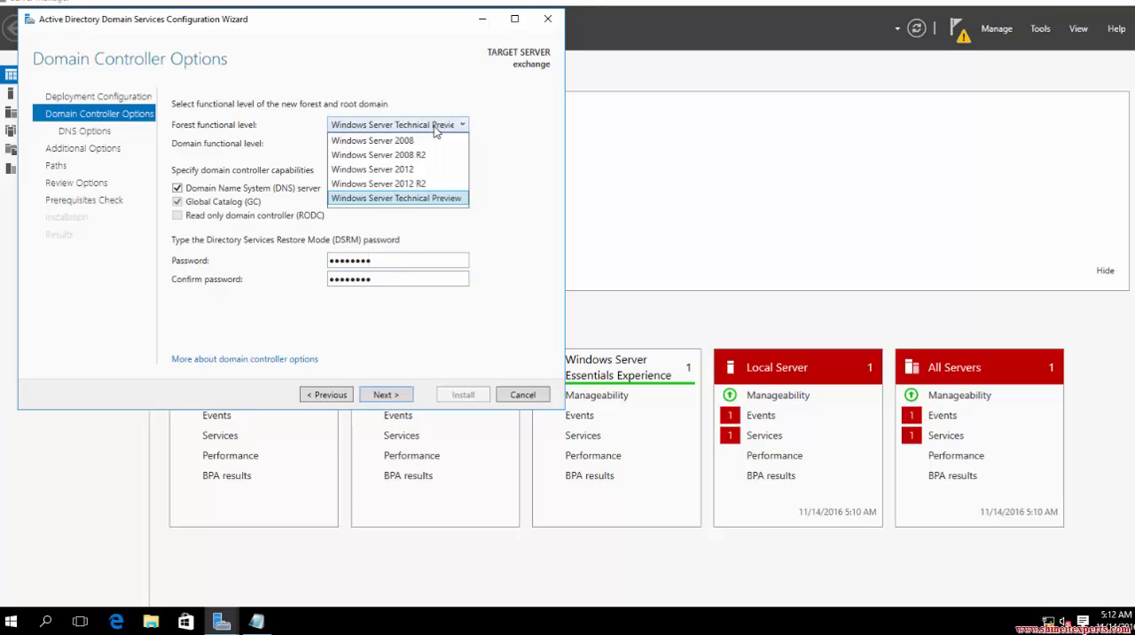
{"action": "left_click", "coordinate": [435, 130]}
{"action": "left_click", "coordinate": [436, 146]}
{"action": "left_click", "coordinate": [432, 147]}
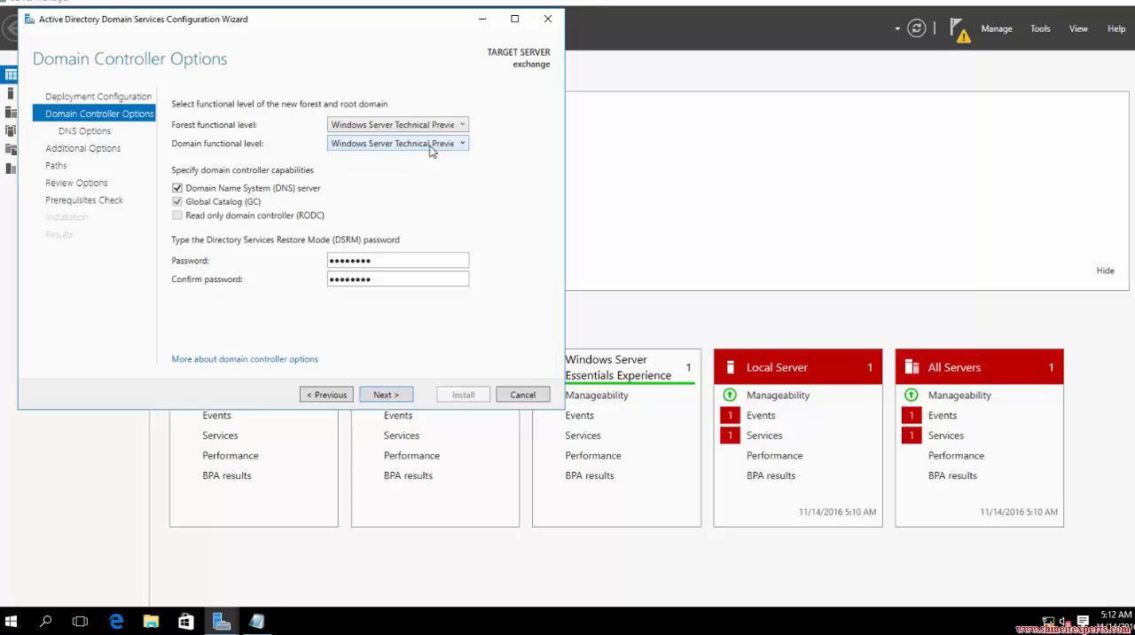
{"action": "left_click", "coordinate": [422, 128]}
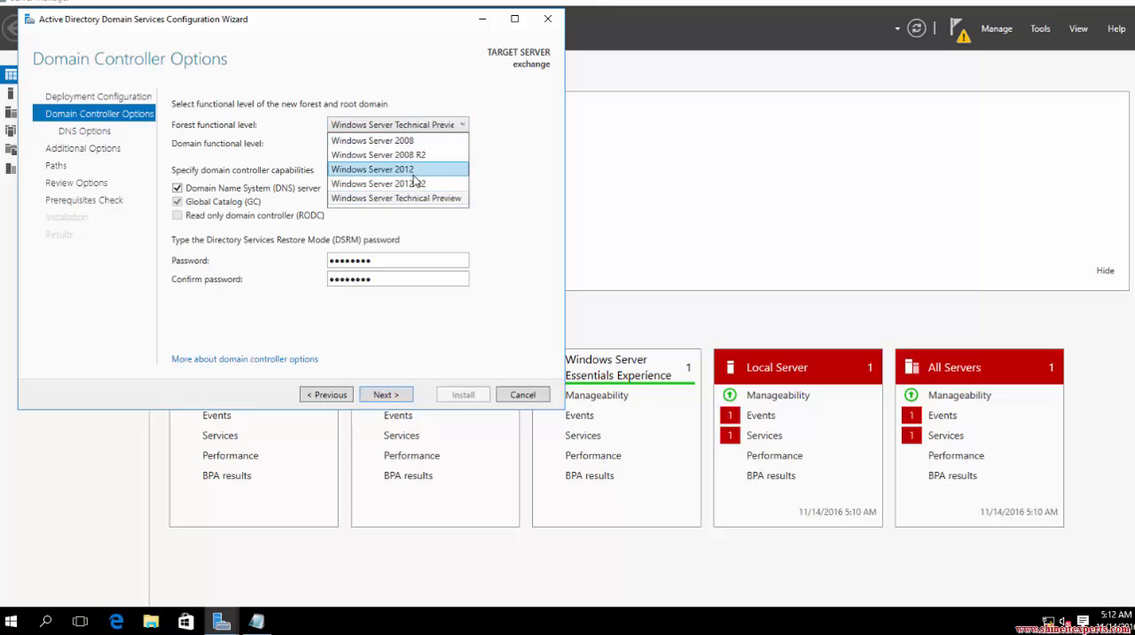
{"action": "left_click", "coordinate": [411, 168]}
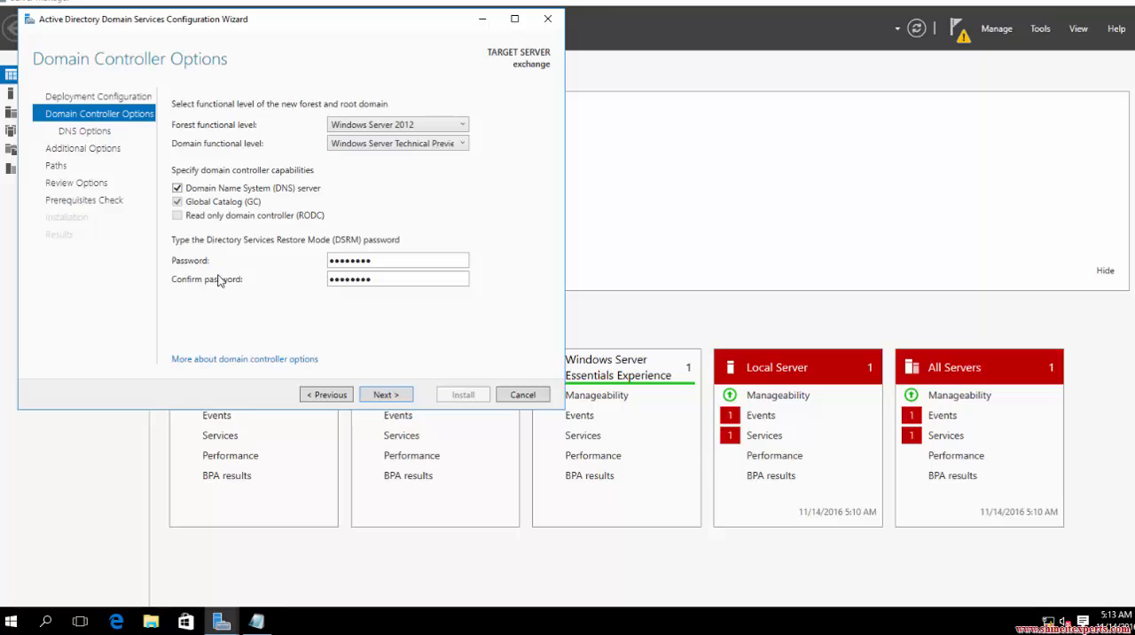
{"action": "left_click", "coordinate": [403, 401]}
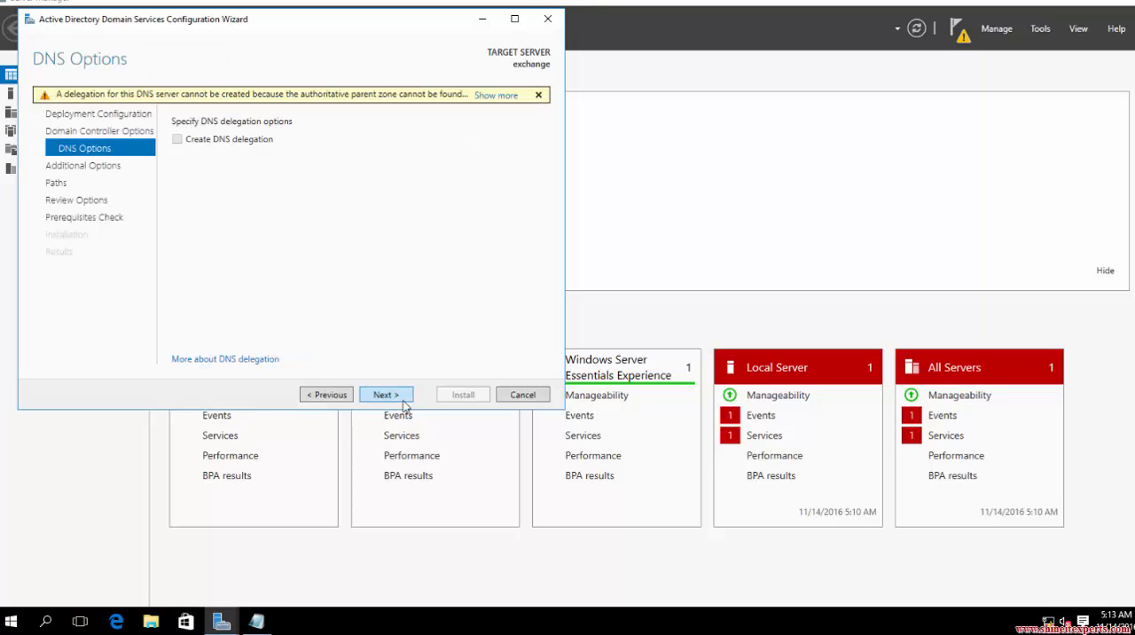
{"action": "left_click", "coordinate": [386, 395]}
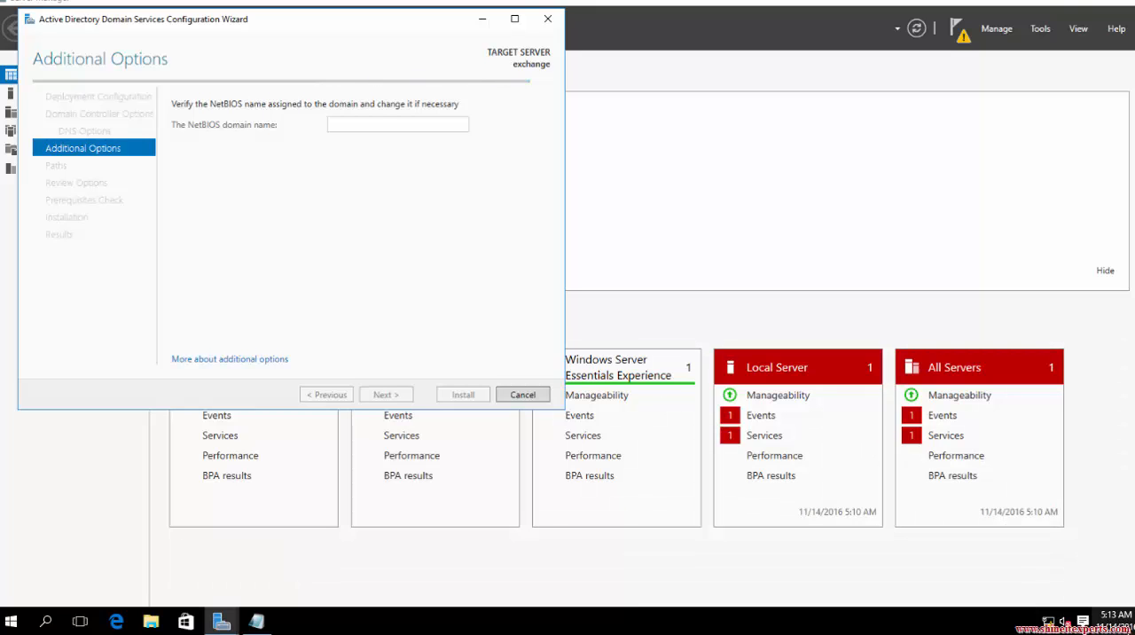
Accept the NetBIOS domain name, default paths and reviewed options, and install the domain controller once the prerequisites check finishes.
{"action": "left_click", "coordinate": [392, 397]}
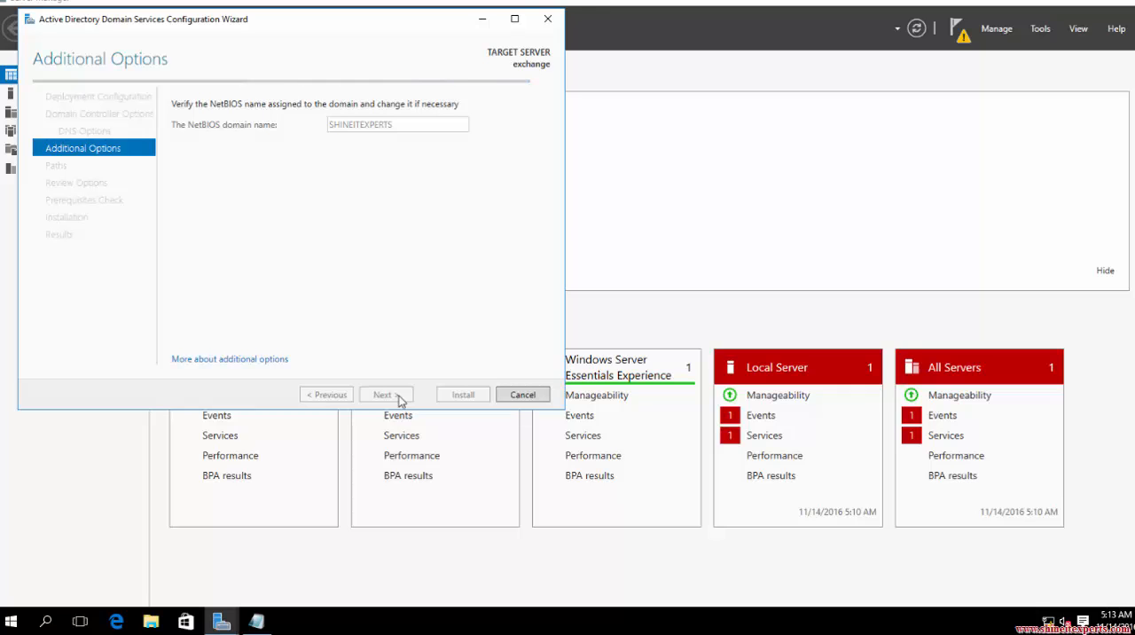
{"action": "left_click", "coordinate": [400, 400]}
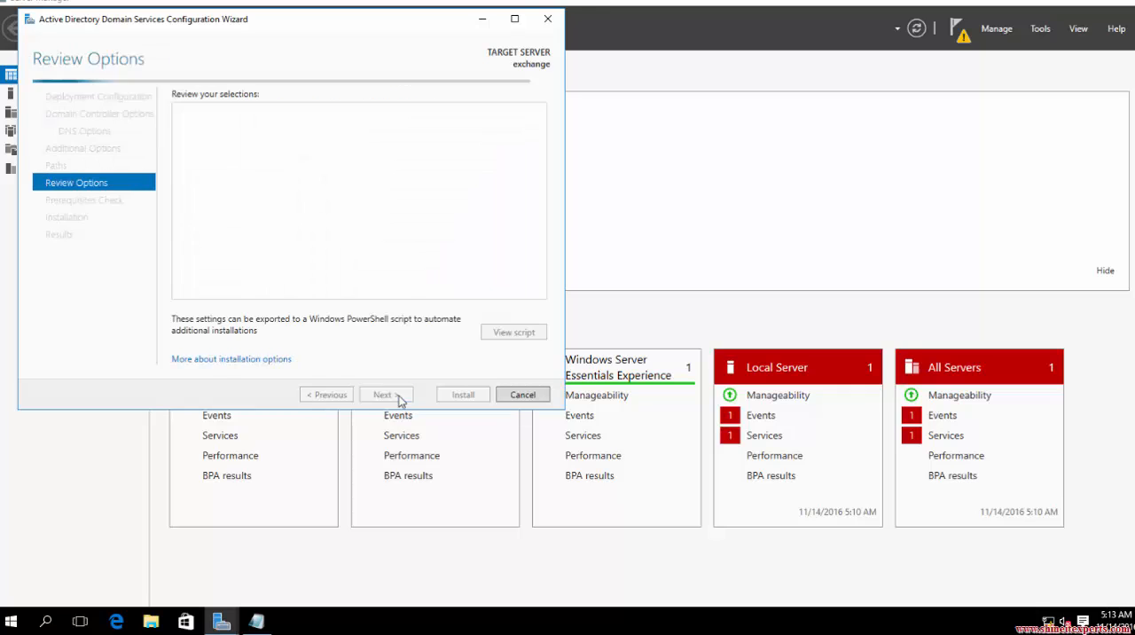
{"action": "left_click", "coordinate": [400, 400]}
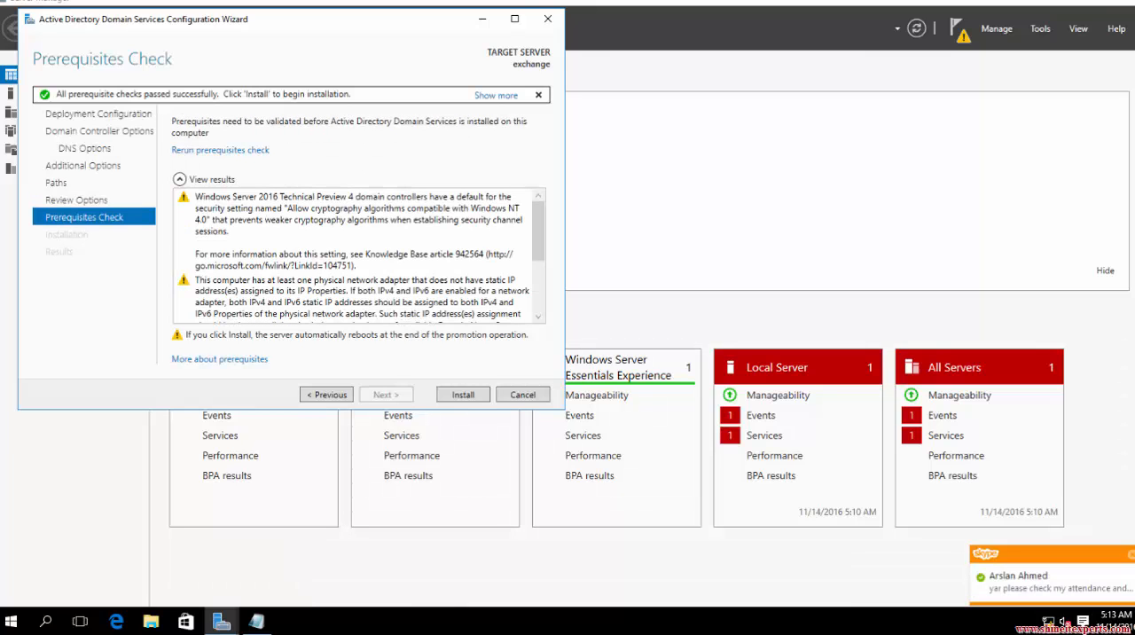
{"action": "left_click", "coordinate": [452, 401]}
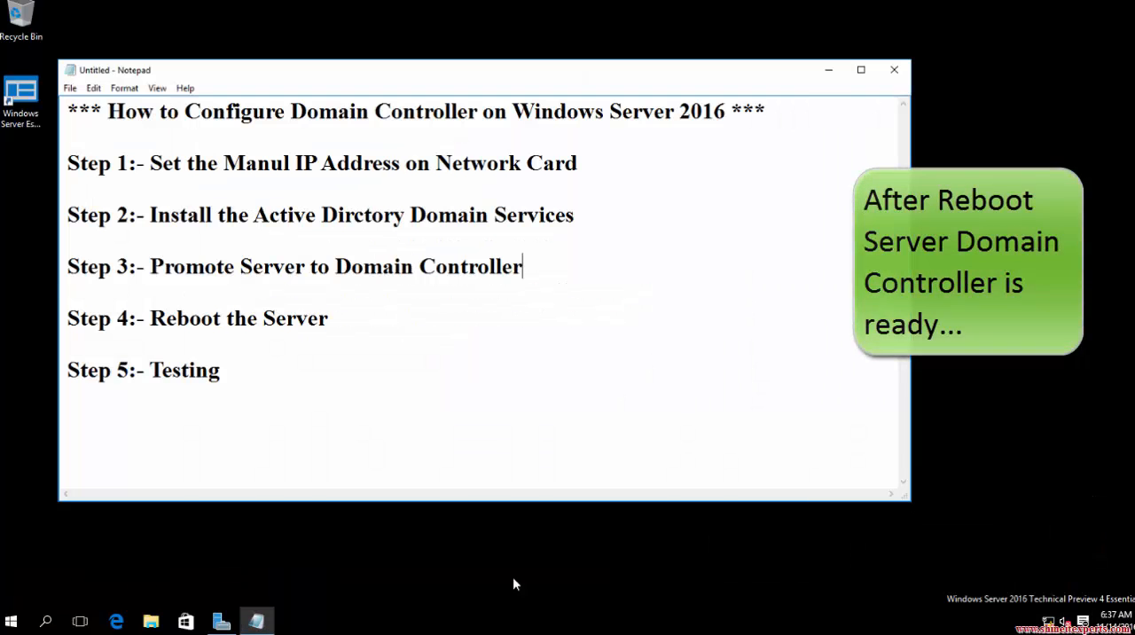
After the reboot, switch to Server Manager, maximize it and check the domain in the local server's properties.
{"action": "left_click_drag", "start_coordinate": [137, 370], "coordinate": [223, 371]}
{"action": "left_click", "coordinate": [222, 623]}
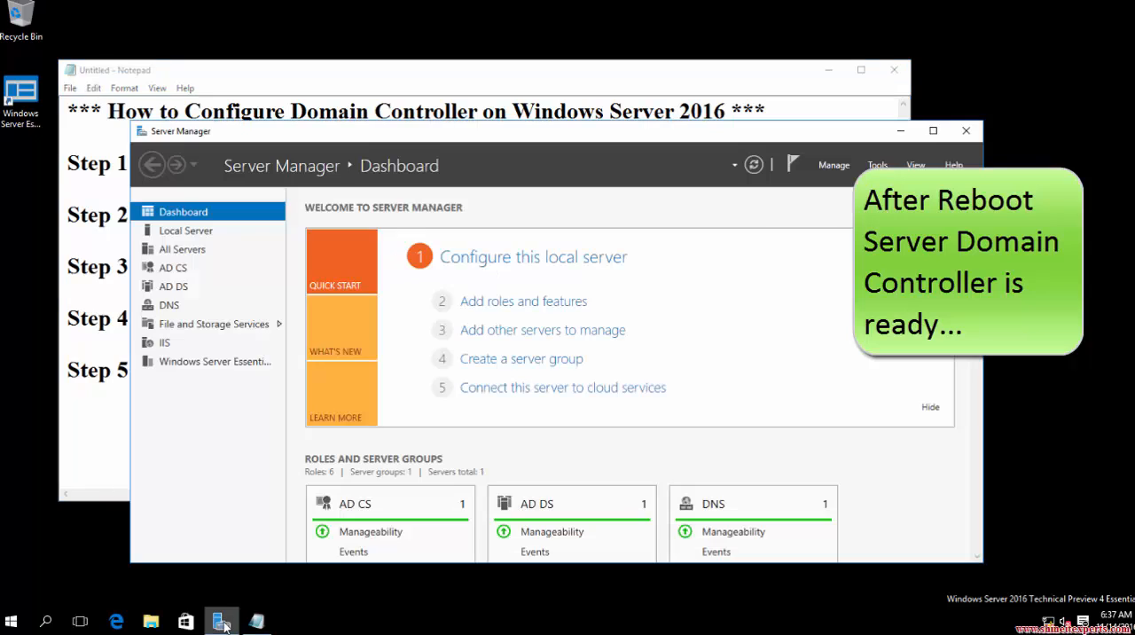
{"action": "left_click", "coordinate": [935, 126]}
{"action": "left_click", "coordinate": [56, 96]}
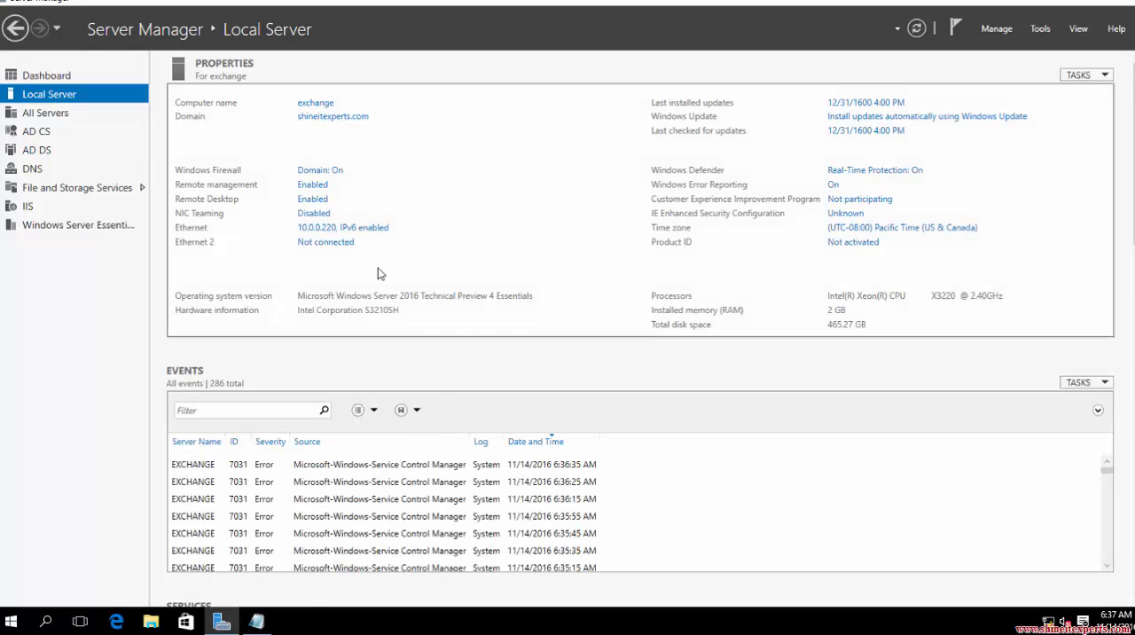
Open a Command Prompt and ping shineitexperts.com to test that the new domain resolves and responds.
{"action": "key", "text": "super+r"}
{"action": "type", "text": "cmd"}
{"action": "key", "text": "Return"}
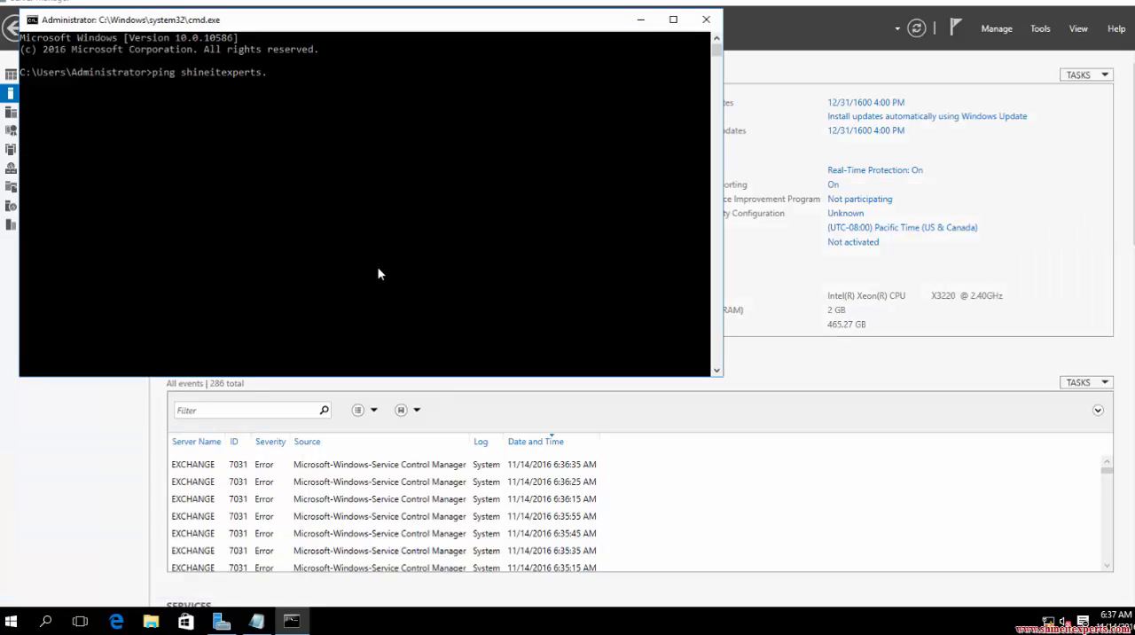
{"action": "key", "text": "Return"}
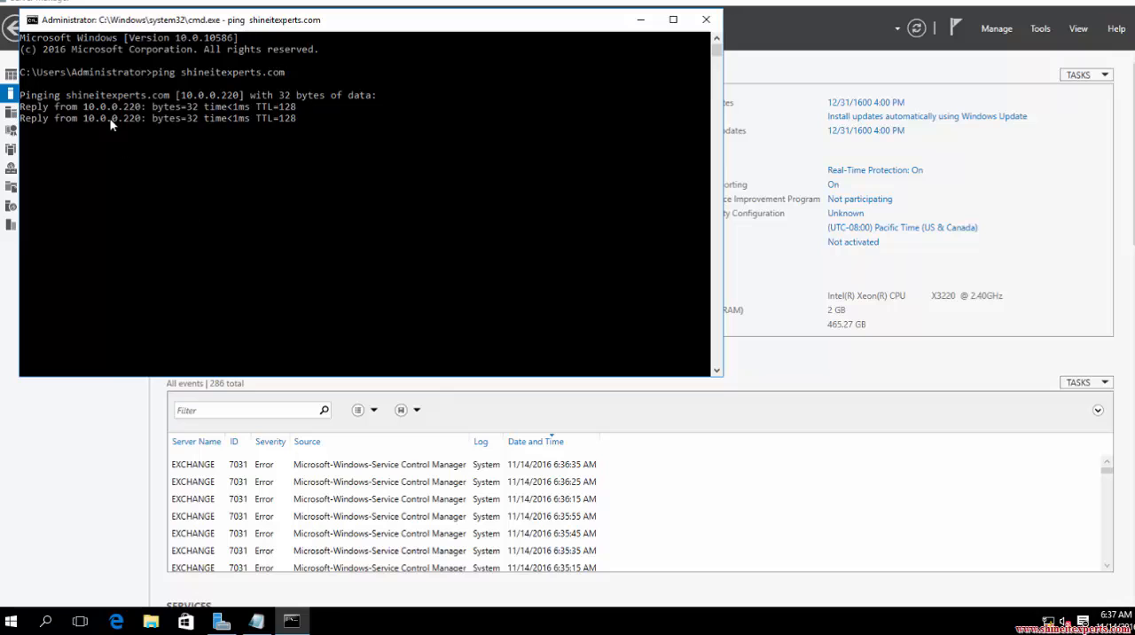
Switch to the Notepad outline and add the closing line "Thanks for watching..." below Step 5.
{"action": "left_click", "coordinate": [257, 621]}
{"action": "left_click", "coordinate": [363, 456]}
{"action": "key", "text": "Return"}
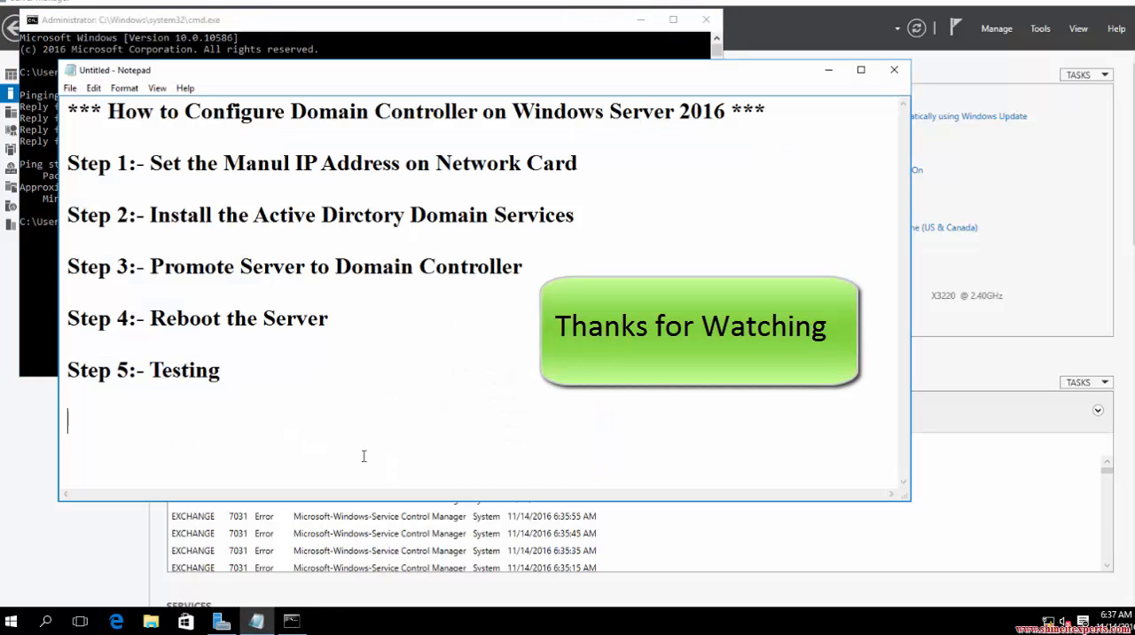
{"action": "type", "text": "Thsan"}
{"action": "key", "text": "BackSpace"}
{"action": "key", "text": "BackSpace"}
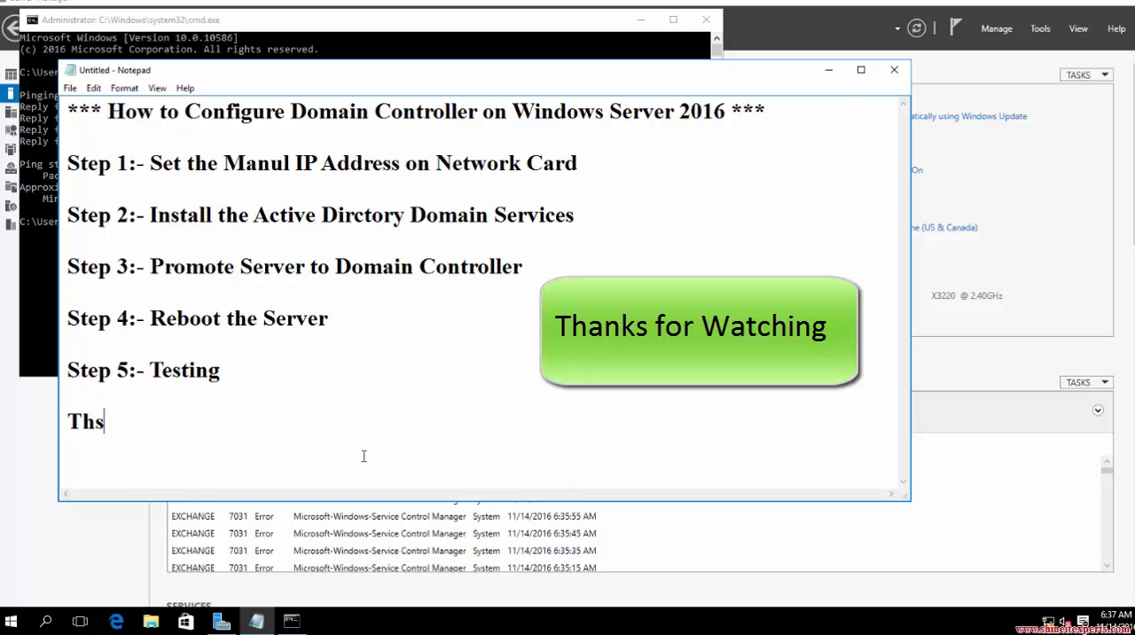
{"action": "key", "text": "BackSpace"}
{"action": "type", "text": "ankis"}
{"action": "key", "text": "BackSpace"}
{"action": "key", "text": "BackSpace"}
{"action": "type", "text": "s for watching"}
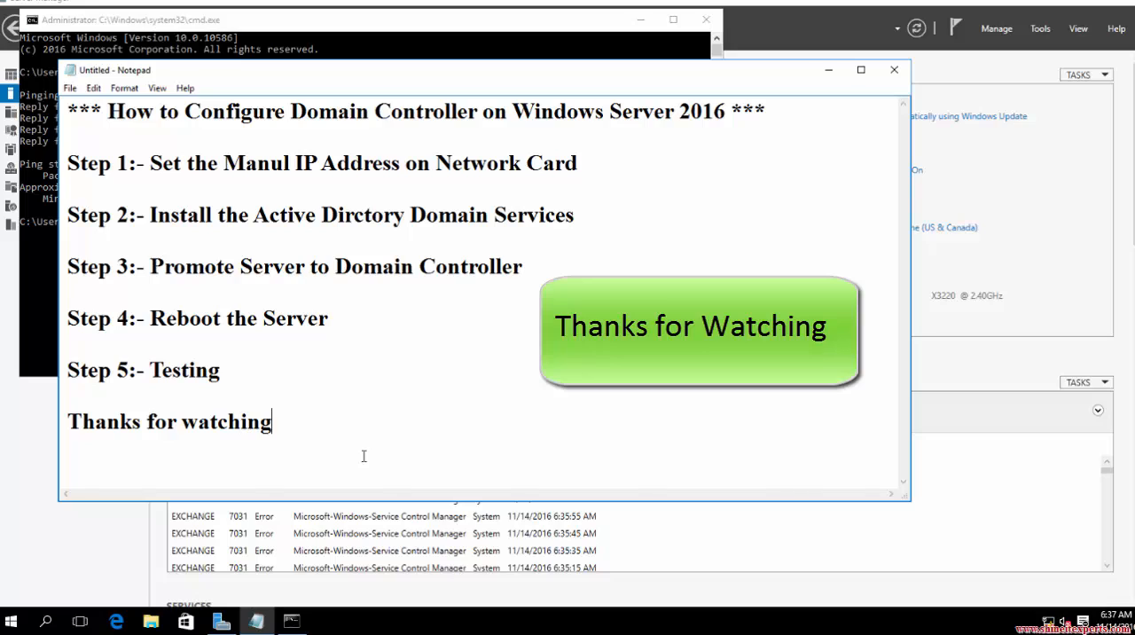
{"action": "type", "text": "..."}
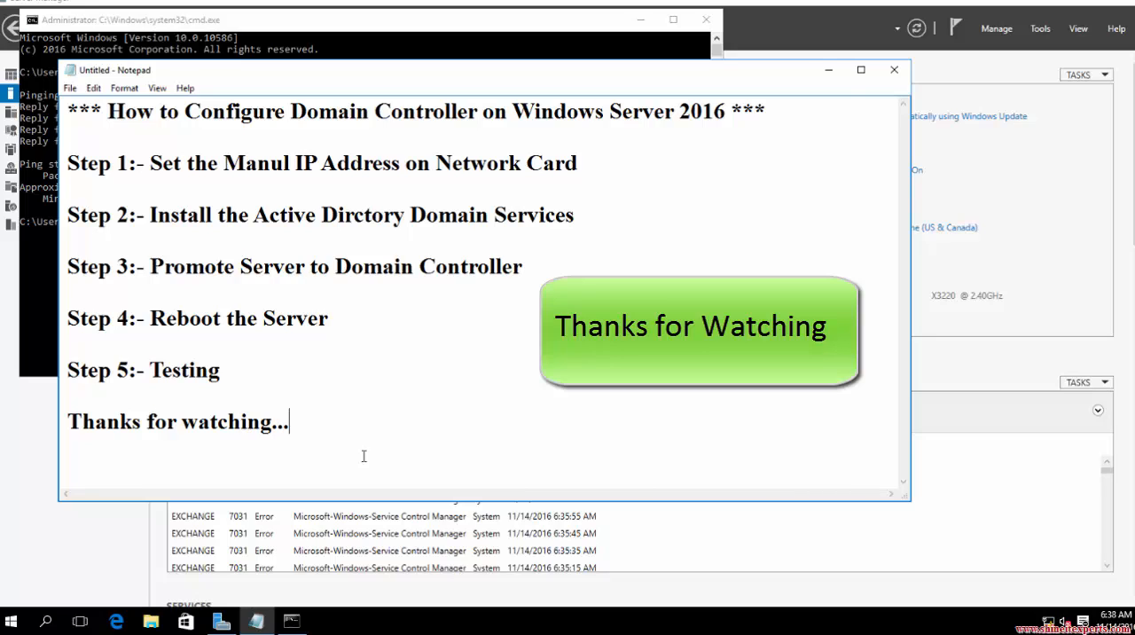